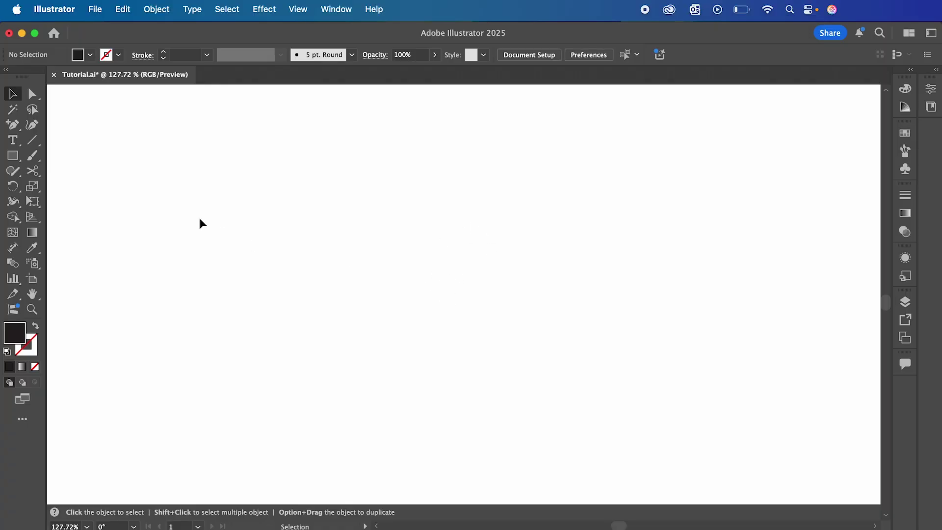
- Add a black letter S in Kegger 281 pt and move it to the artboard's middle
click(13, 140)
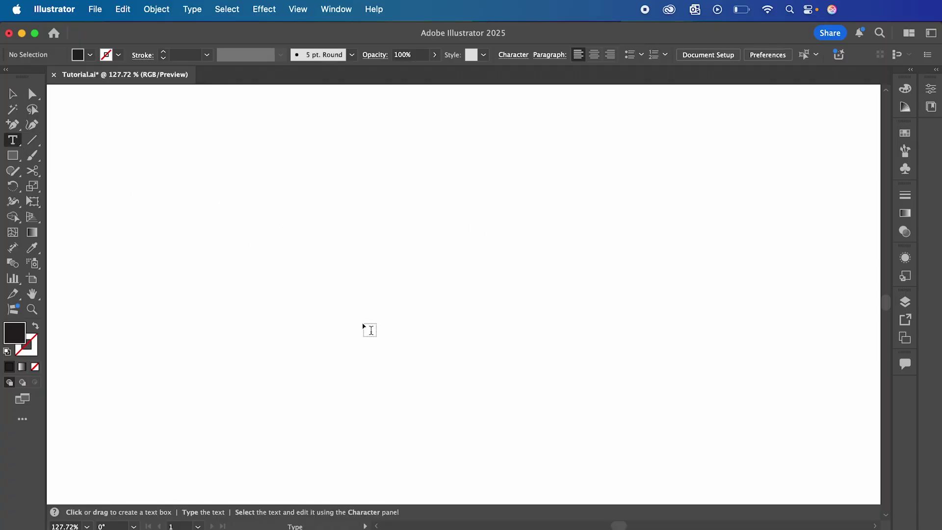
click(347, 330)
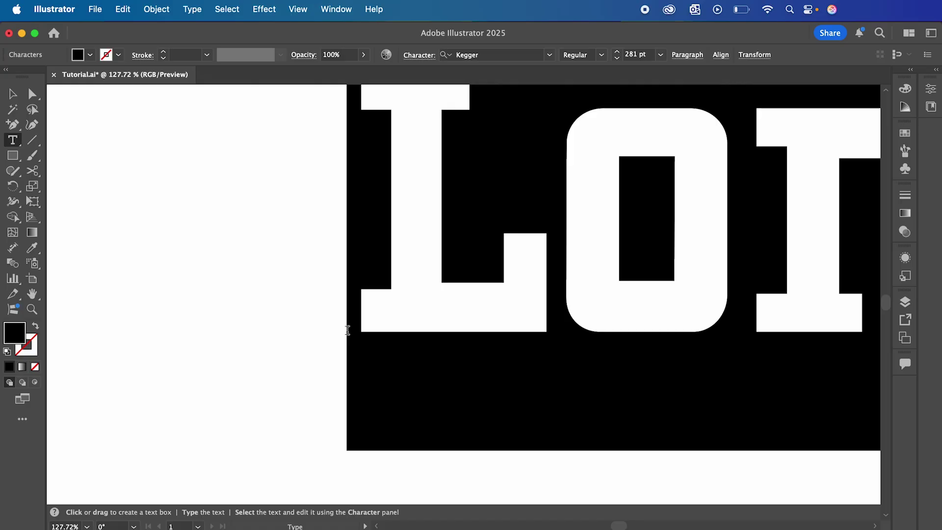
text(5)
super+click(287, 337)
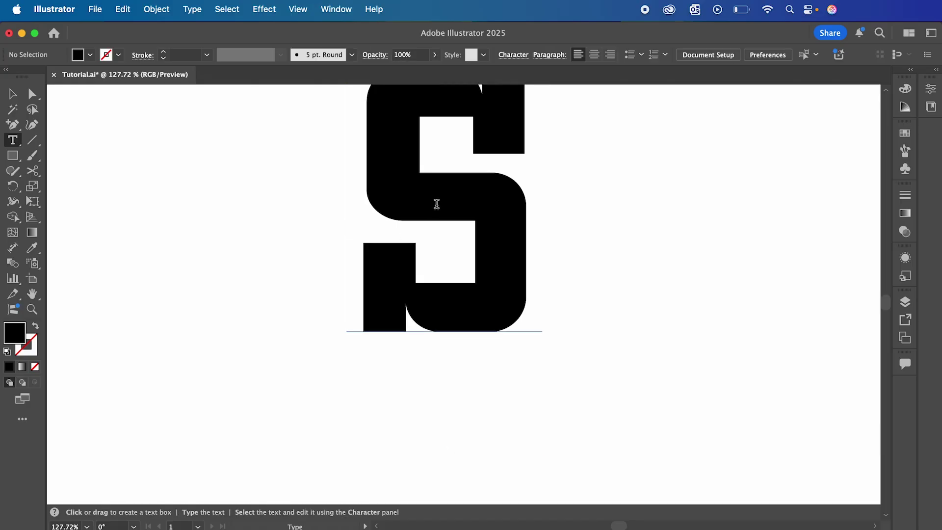
key(v)
drag(456, 204, 449, 283)
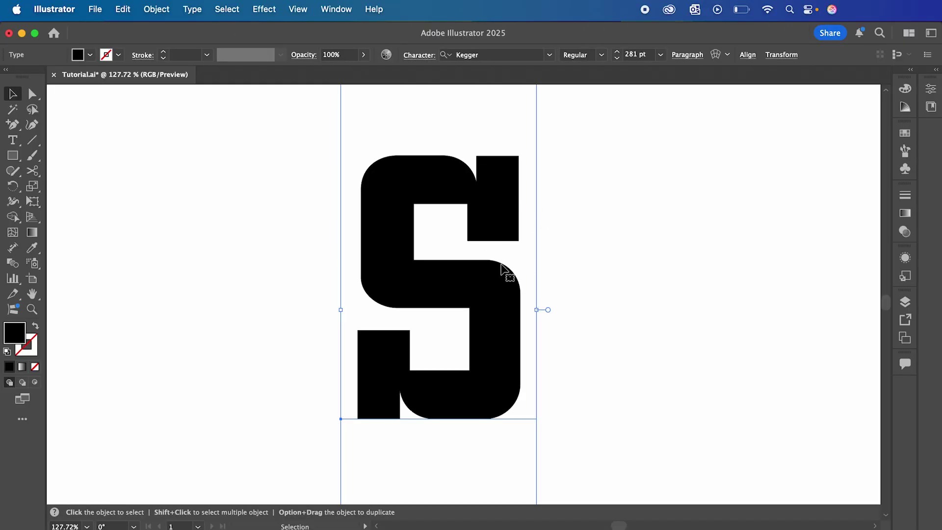
- Add a white fill to the S in the Appearance panel
click(906, 258)
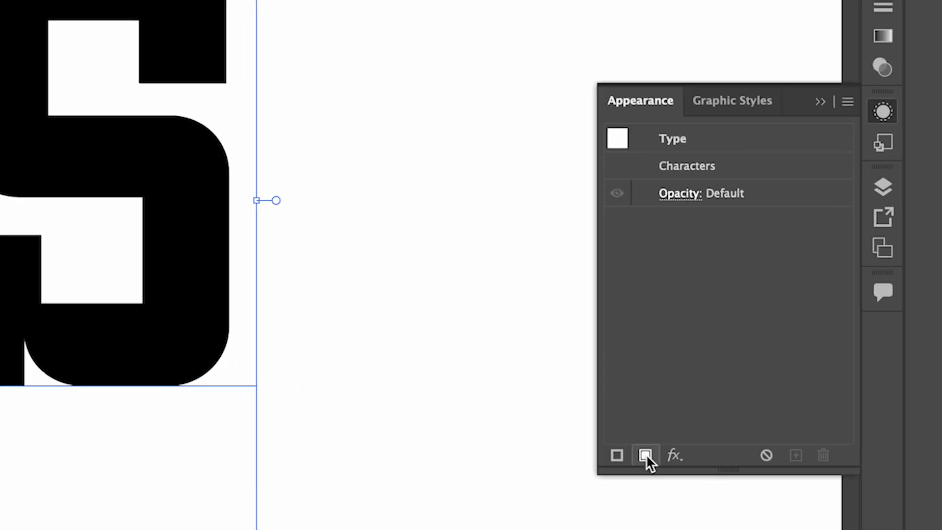
click(646, 455)
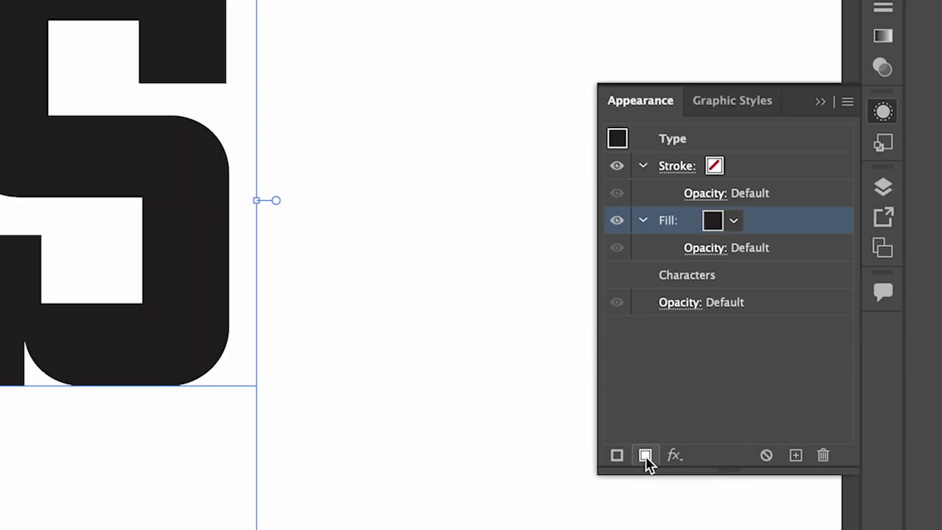
click(734, 222)
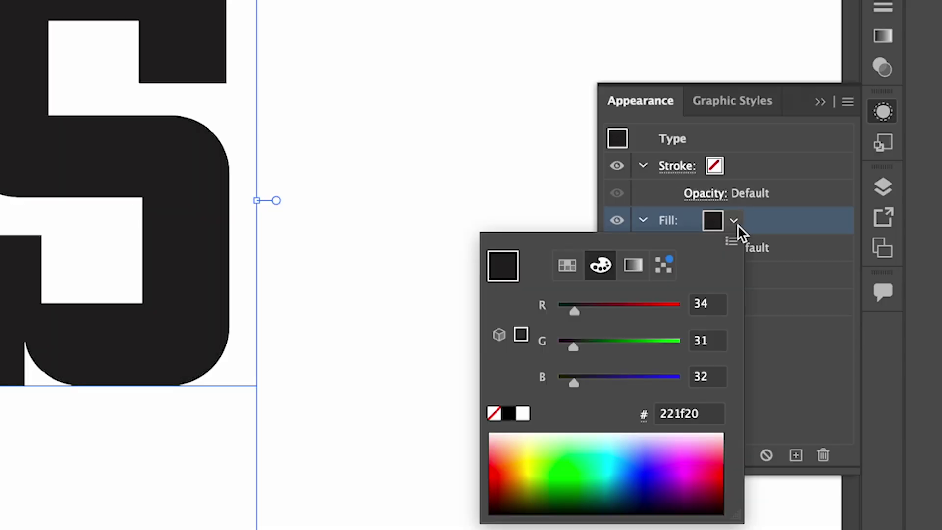
click(523, 414)
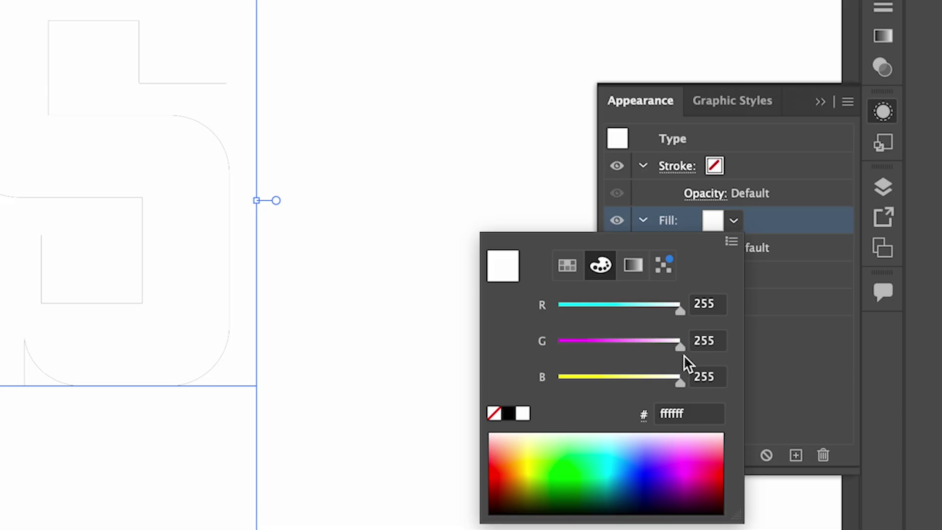
key(Escape)
- Add a new stroke to the S coloured pure black #000000
click(618, 455)
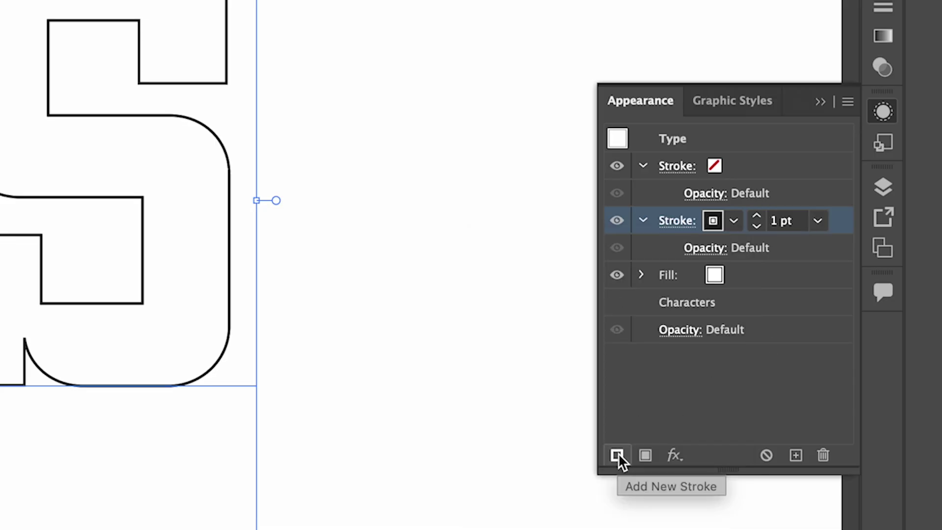
click(736, 220)
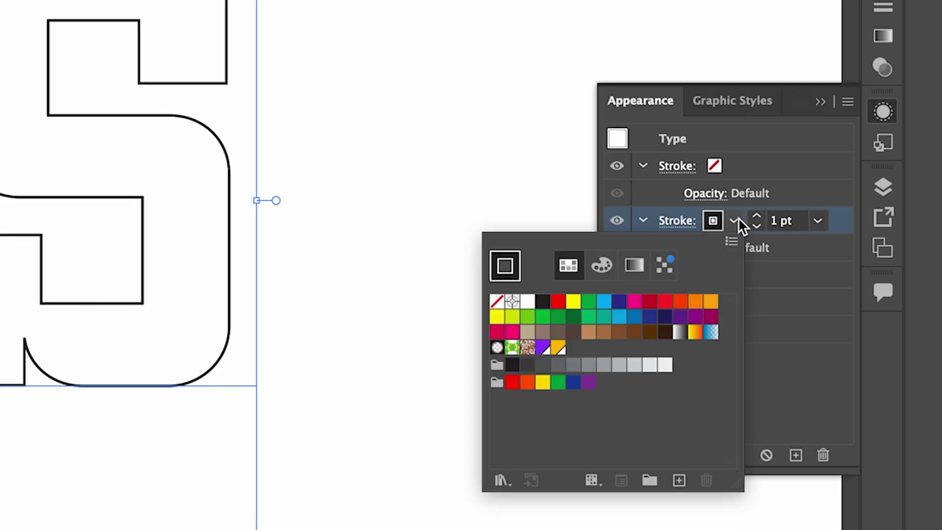
click(602, 267)
click(682, 410)
text(0)
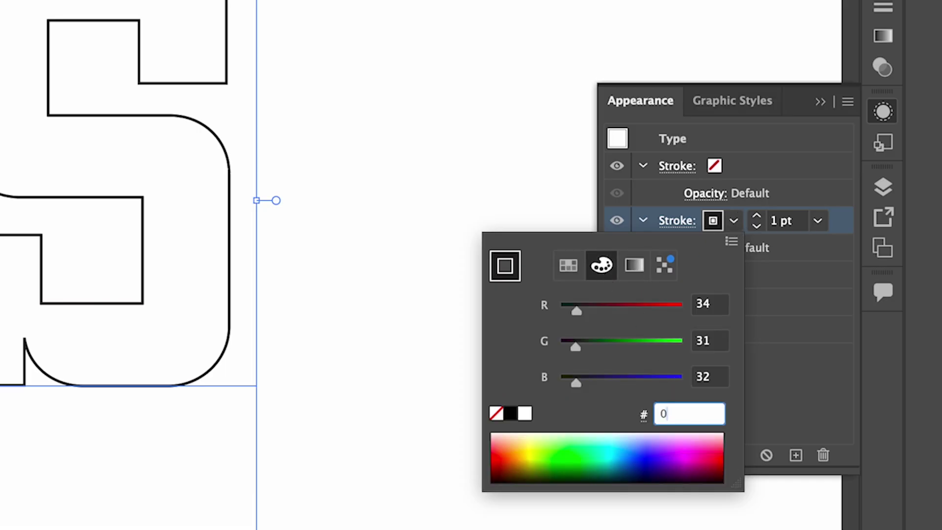
text(000000)
key(Return)
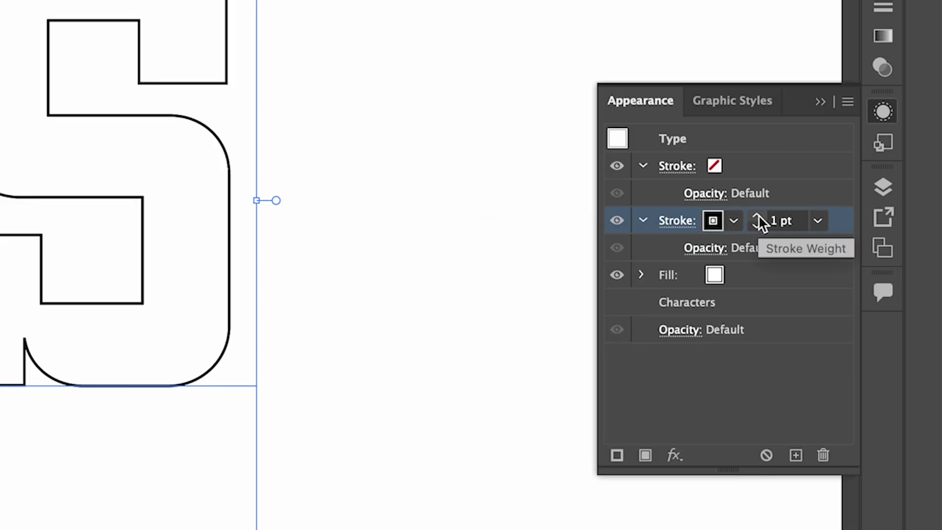
- Thicken the black stroke to 21 pt and place it beneath the white fill
click(759, 215)
click(758, 215)
click(758, 214)
click(759, 214)
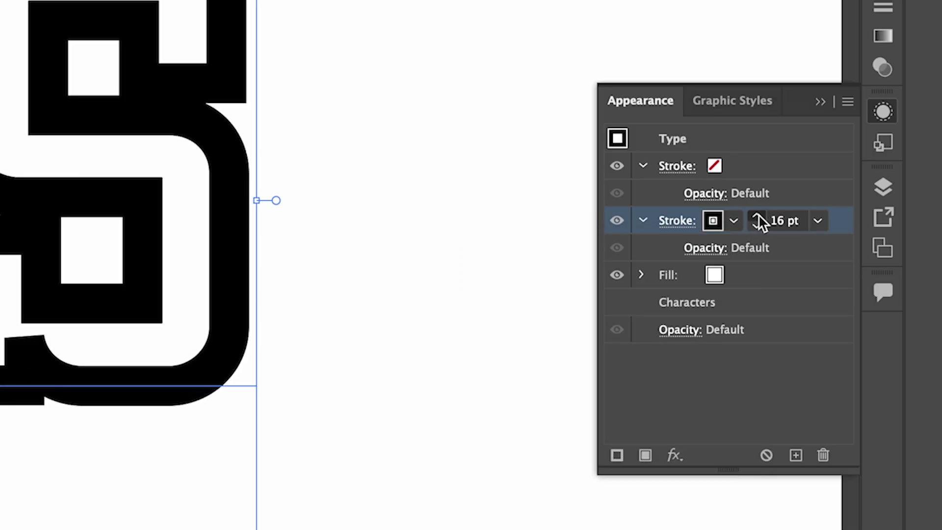
click(759, 214)
click(759, 214)
click(758, 214)
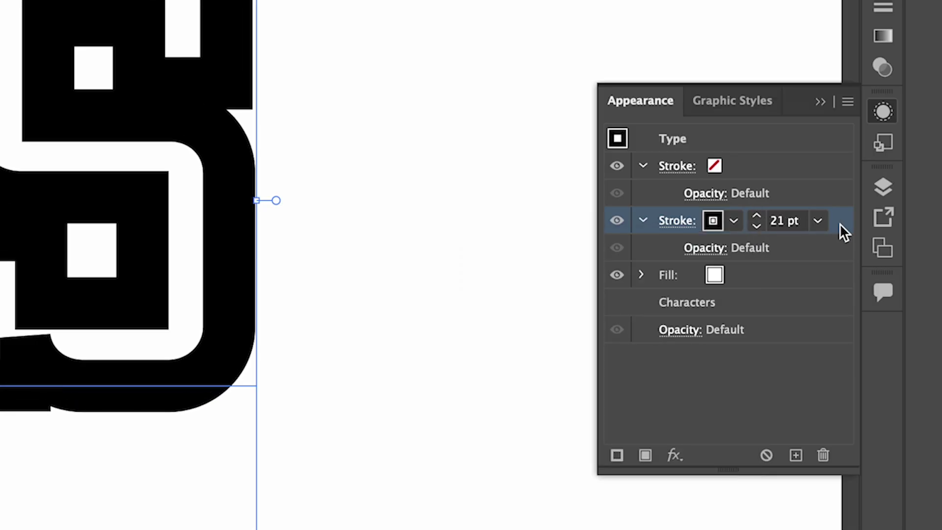
drag(840, 224, 832, 287)
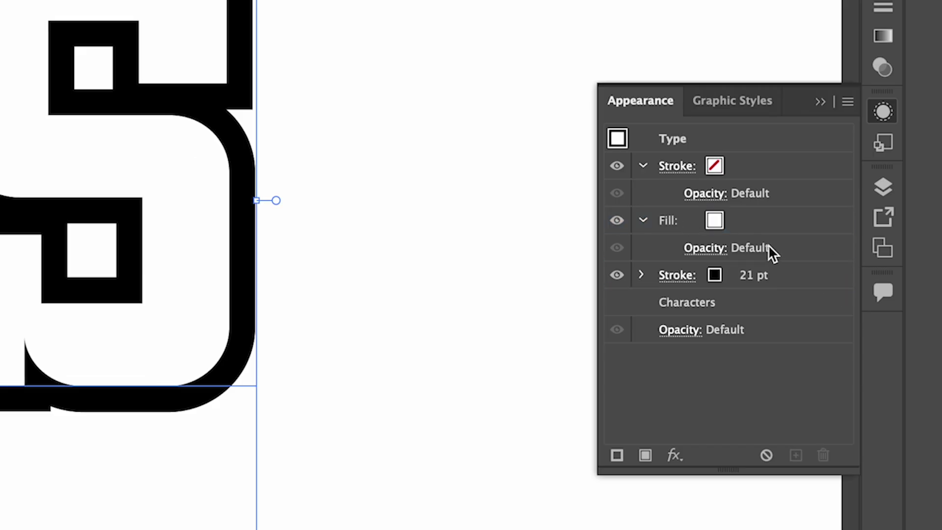
- Give the lower stroke a Transform effect: 20 copies, moved -1 pt horizontally and 1 pt vertically
click(785, 277)
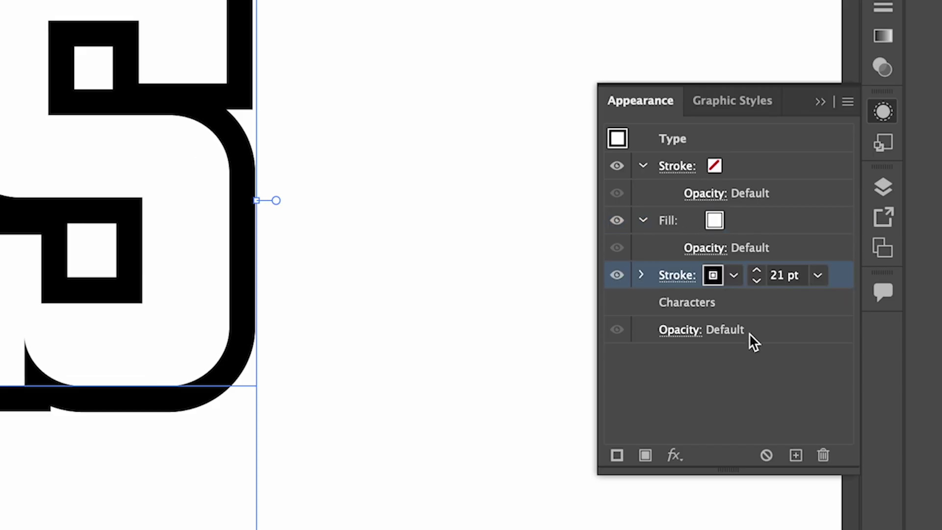
click(681, 451)
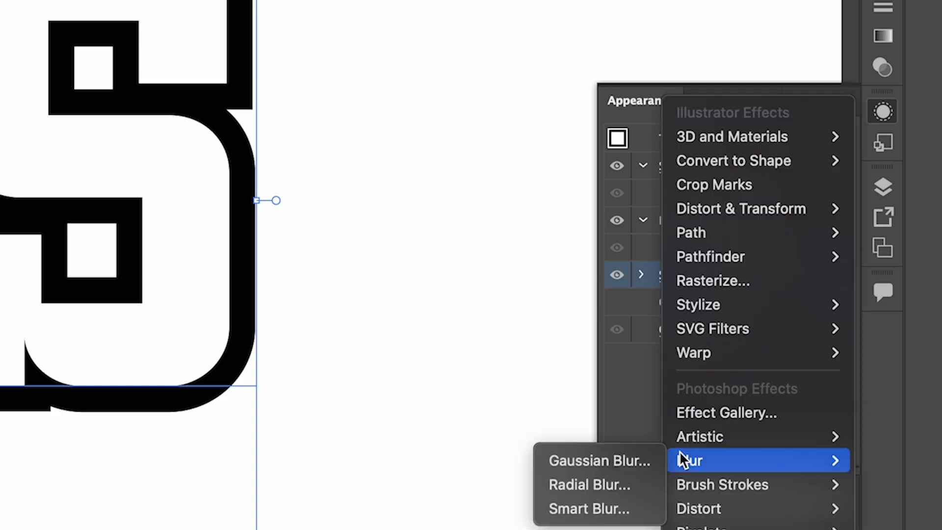
mouse_move(728, 211)
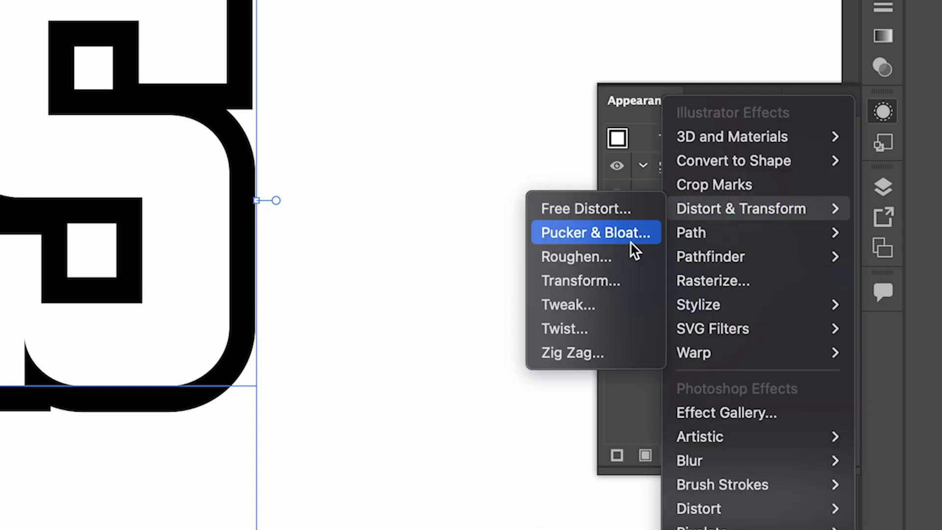
click(591, 284)
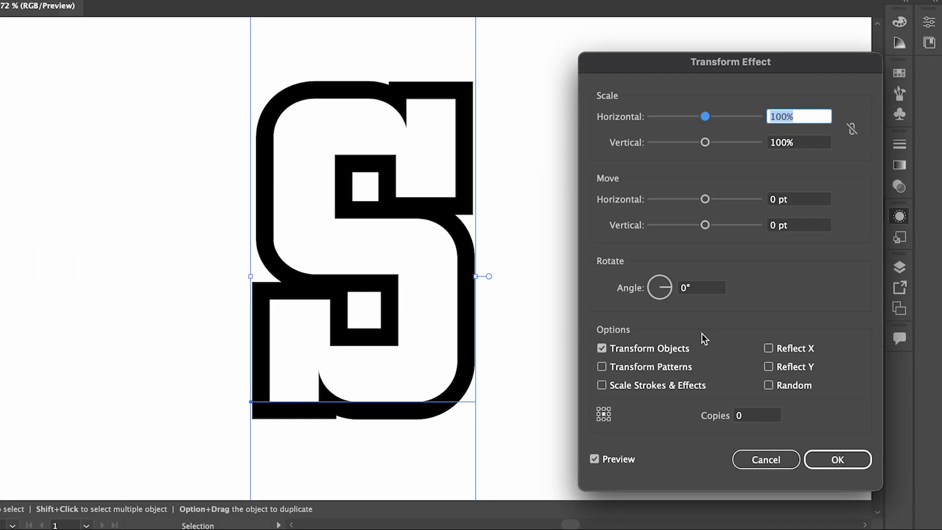
click(756, 414)
text(20)
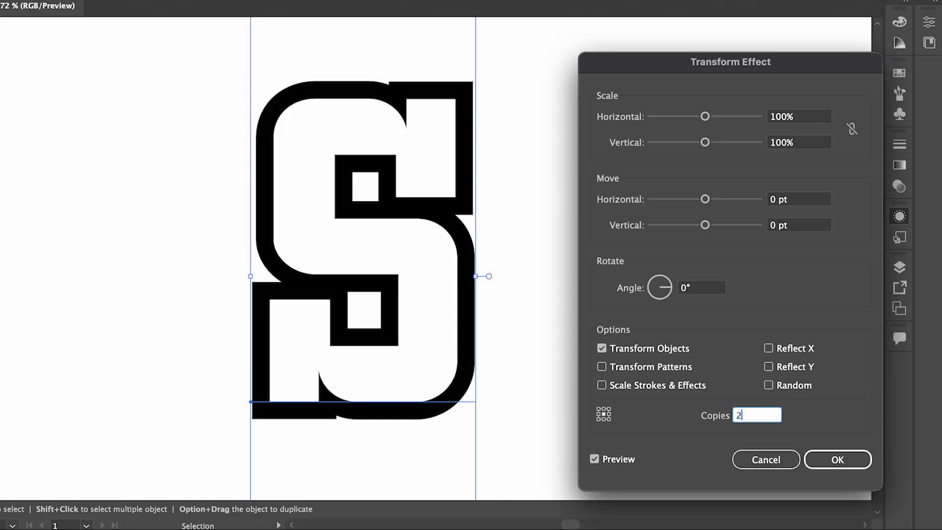
click(797, 198)
key(Down)
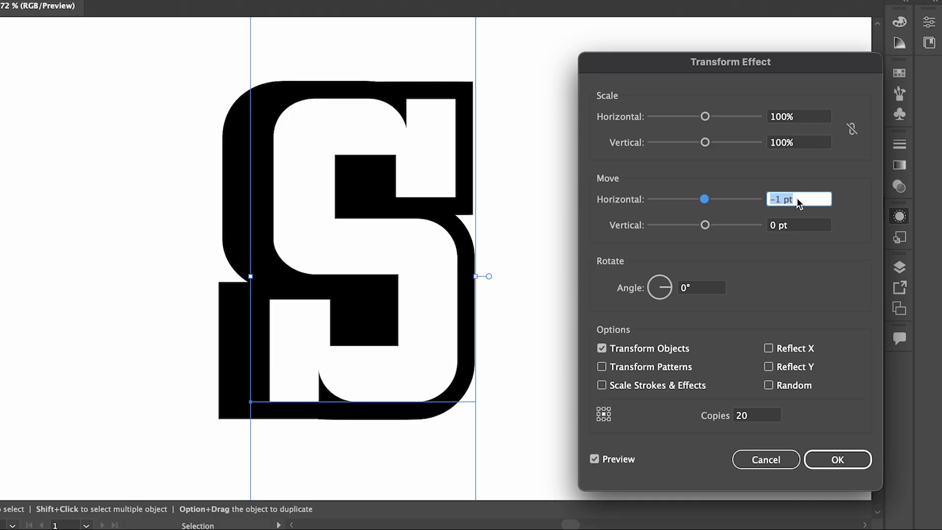
double_click(801, 226)
triple_click(801, 227)
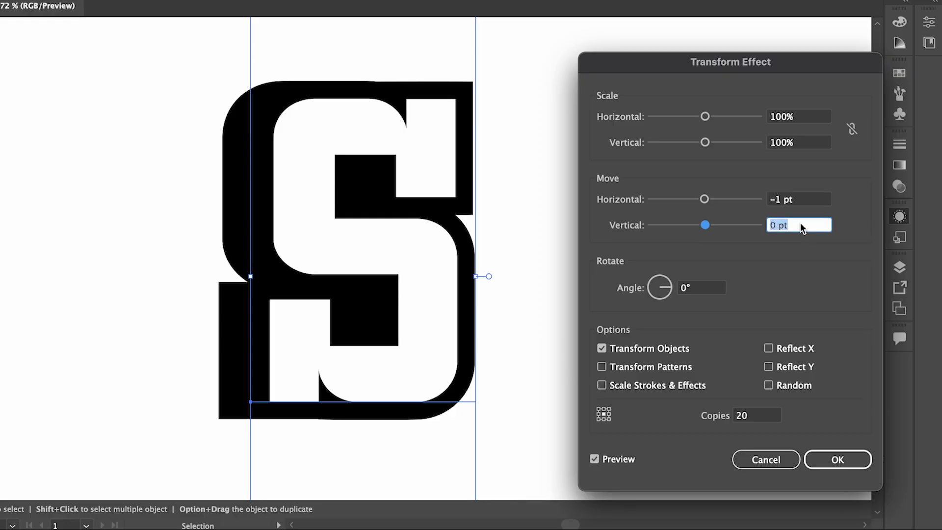
key(Up)
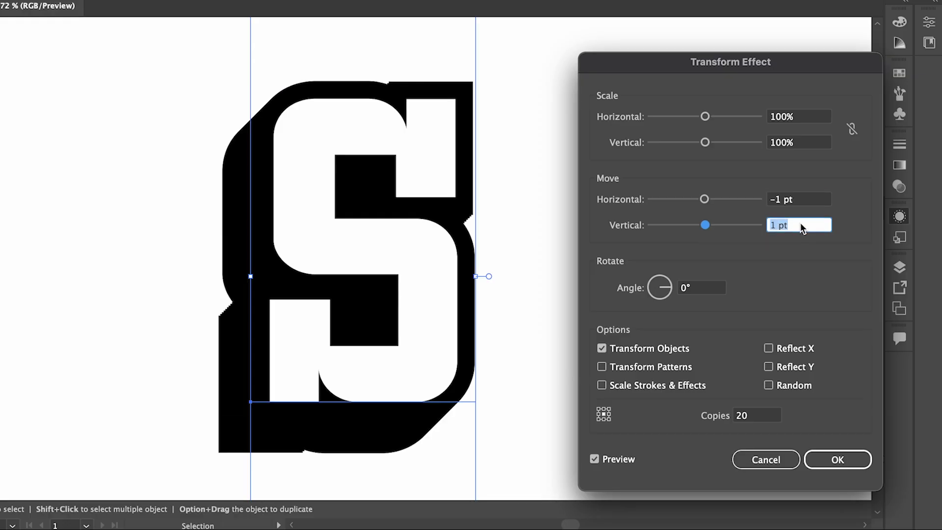
- Apply the Transform effect, duplicate the 21 pt stroke and colour the copy with a yellow swatch
click(842, 461)
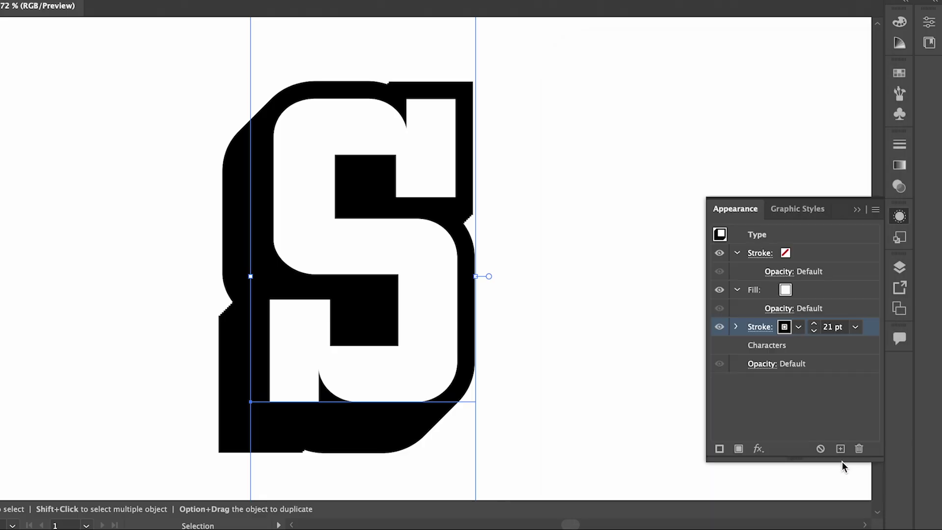
click(875, 211)
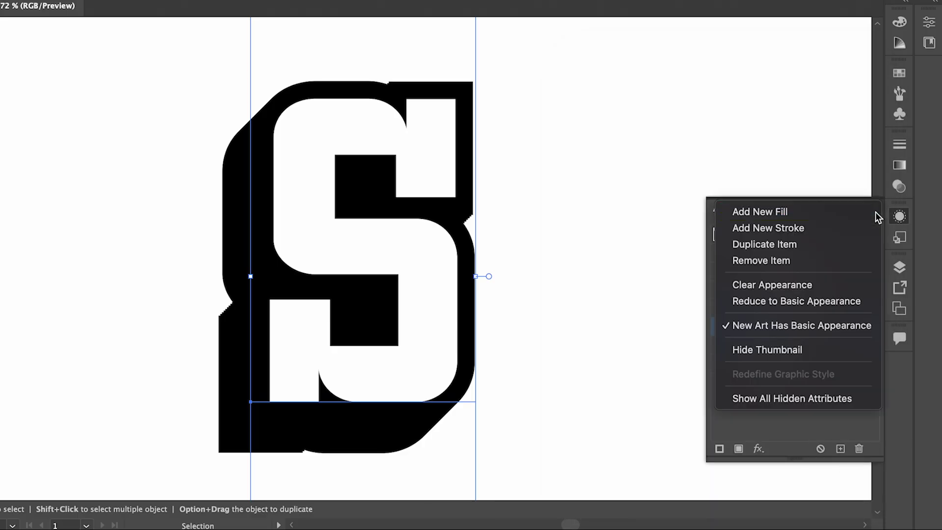
click(817, 245)
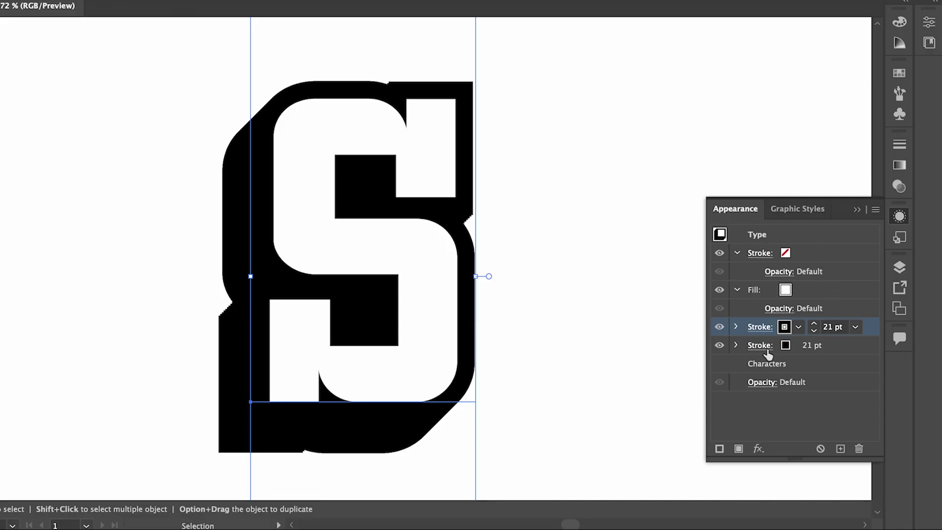
click(835, 345)
click(799, 346)
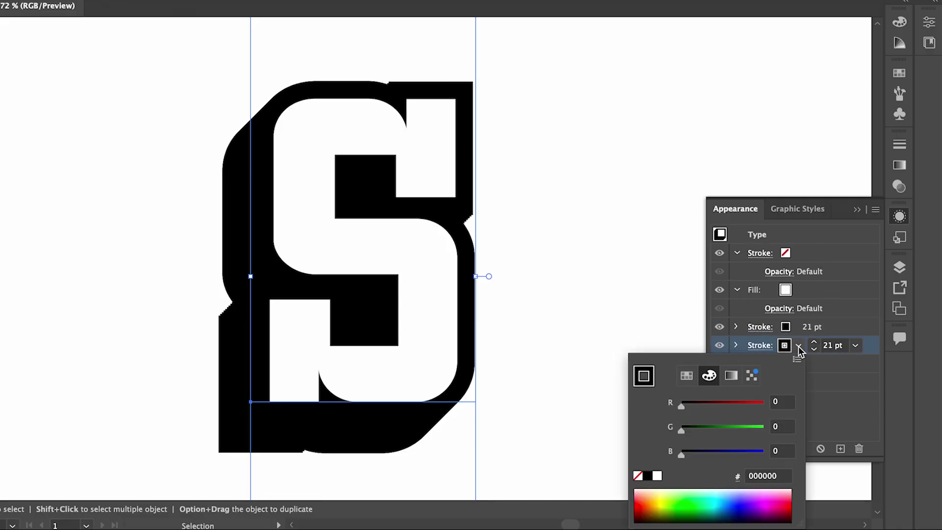
click(689, 375)
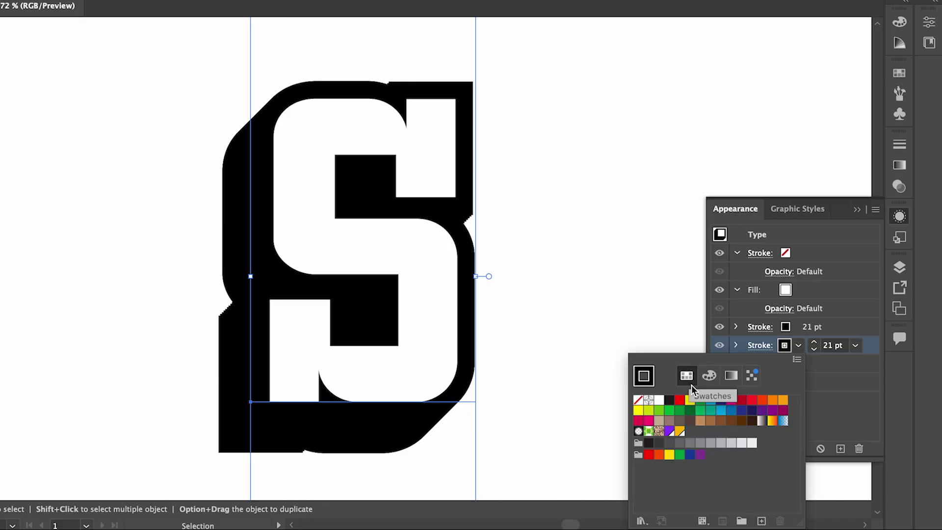
click(680, 431)
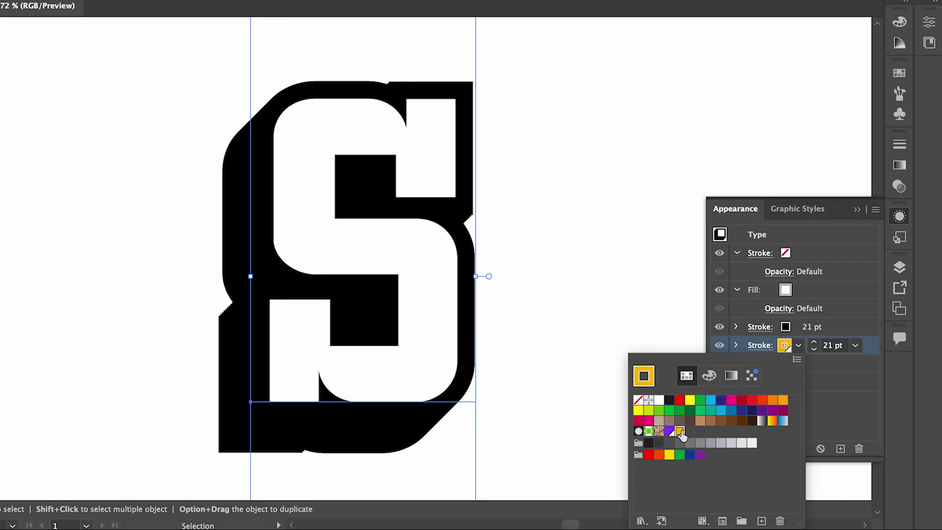
- Raise the yellow stroke's weight to 39 pt
click(815, 343)
click(814, 344)
click(815, 344)
click(815, 343)
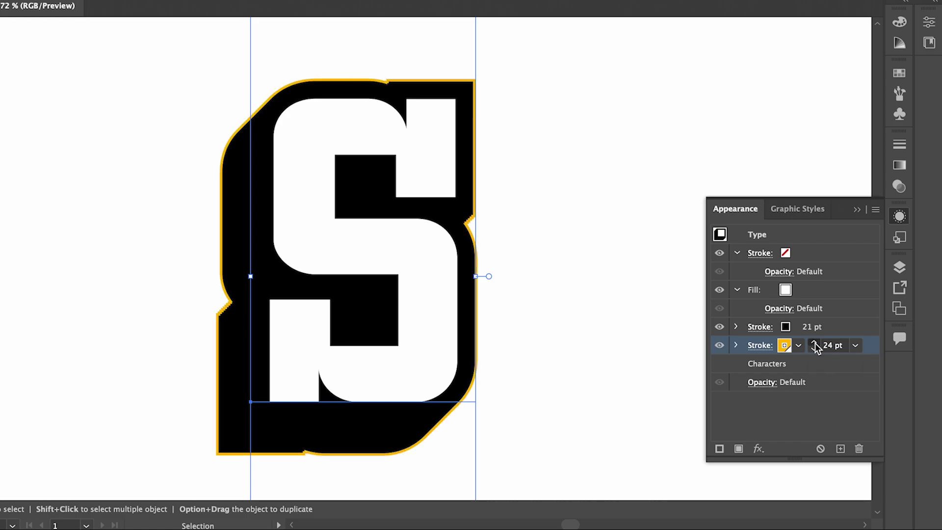
click(815, 344)
click(814, 344)
click(815, 344)
click(814, 343)
click(815, 344)
click(815, 343)
click(814, 343)
click(814, 344)
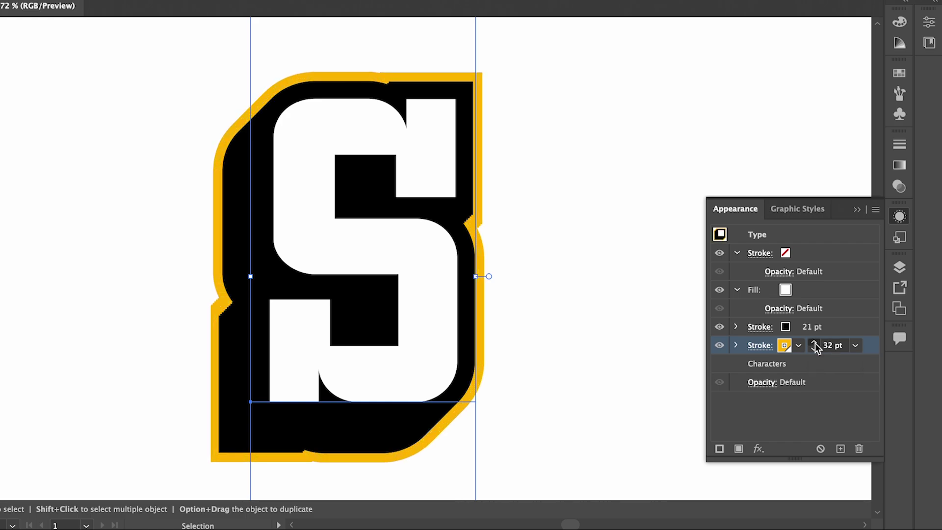
click(815, 344)
click(815, 344)
click(815, 343)
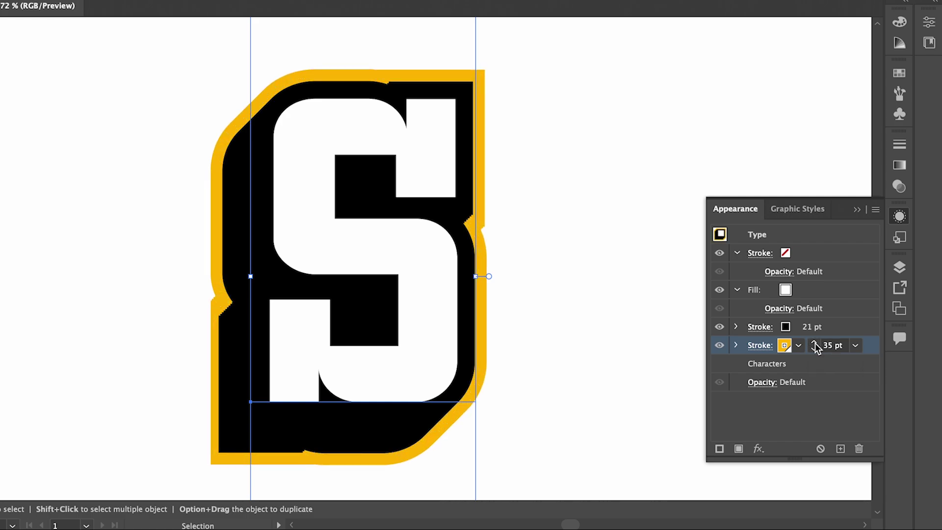
click(815, 343)
click(815, 344)
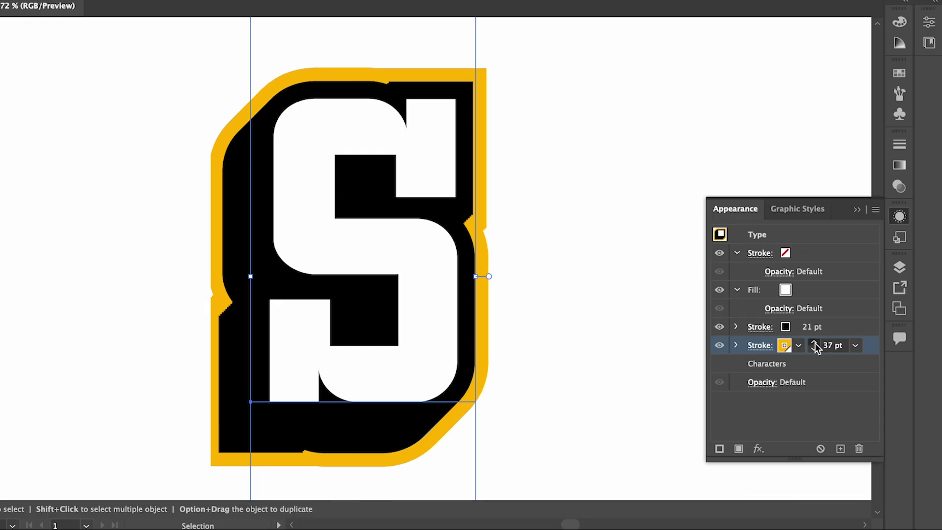
click(815, 344)
click(815, 343)
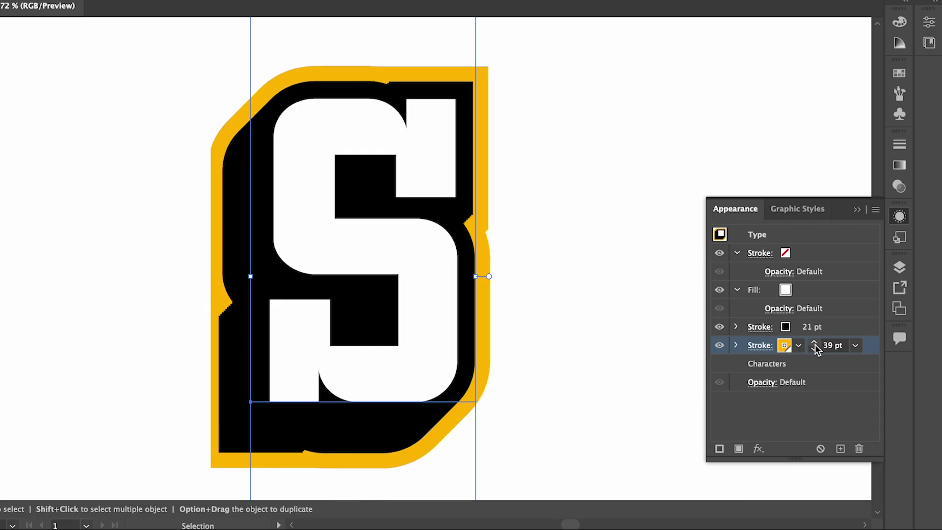
- Deselect to review the yellow border, then reselect the S type object
click(568, 350)
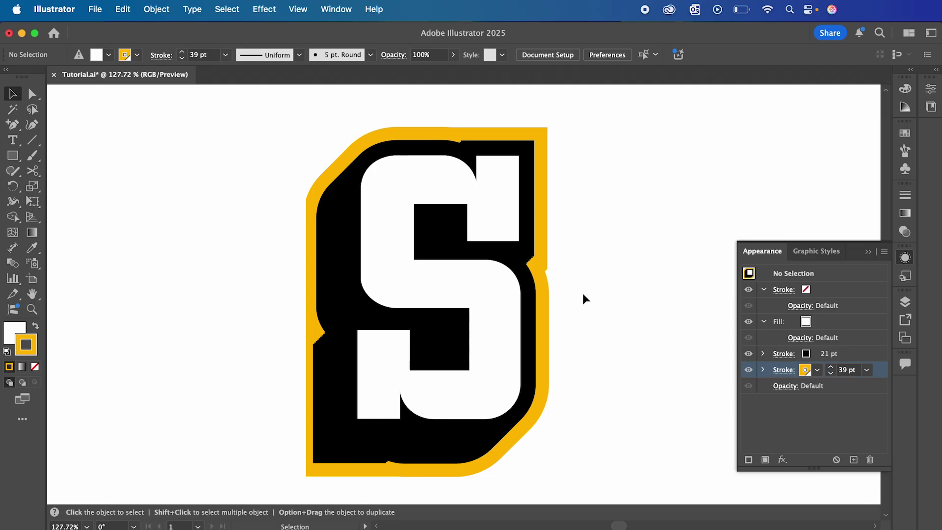
scroll(534, 274, up, 5)
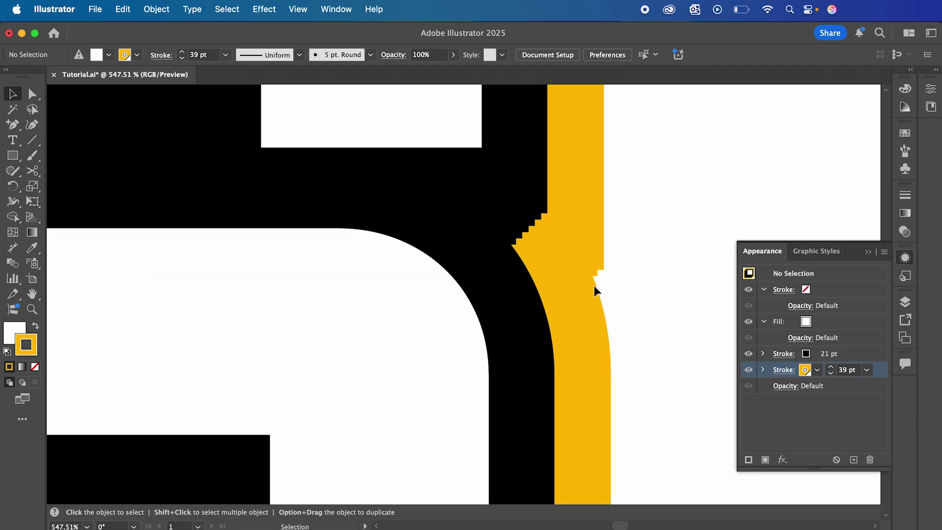
scroll(594, 292, down, 5)
scroll(594, 291, down, 3)
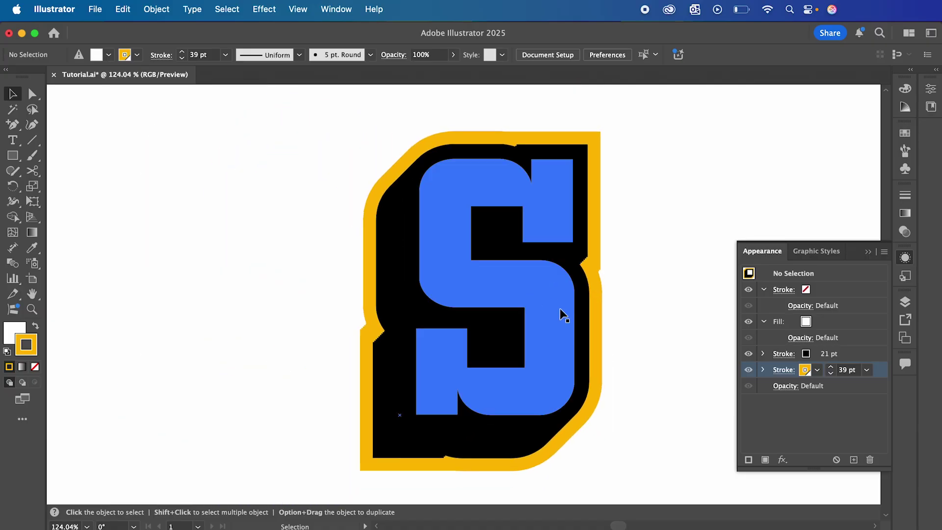
click(542, 293)
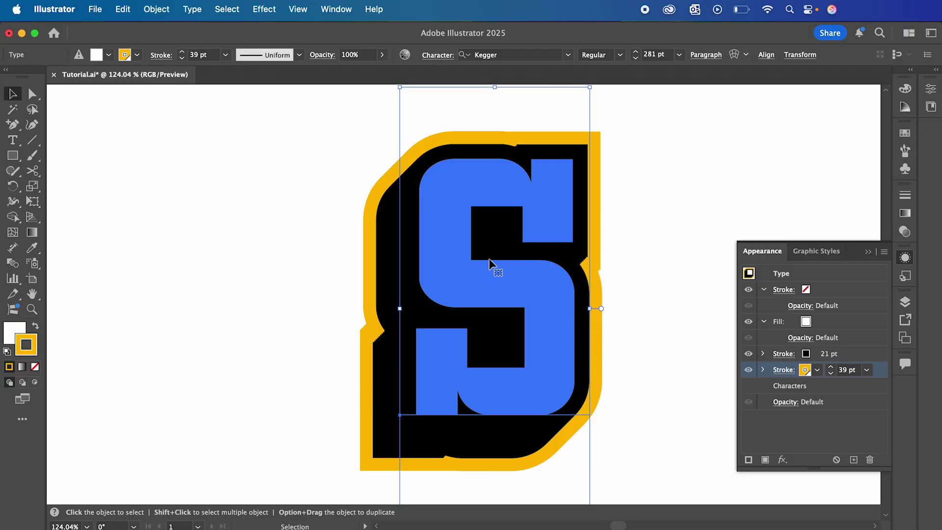
- Convert the S text to outlines and slightly round some of its sharp corners
click(192, 9)
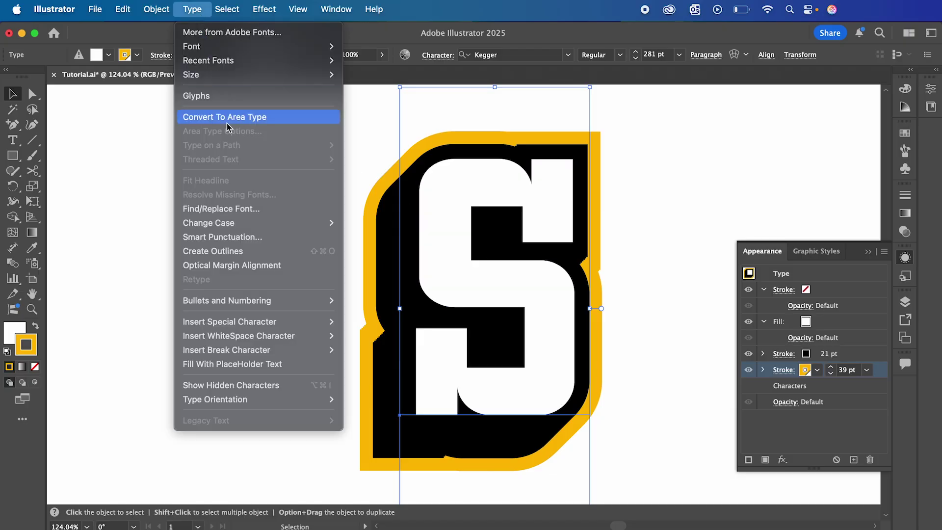
click(231, 251)
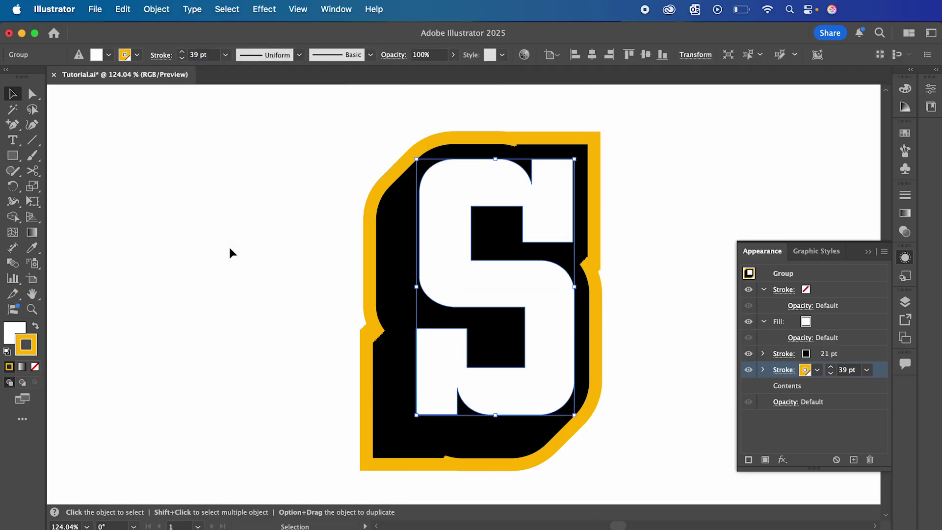
scroll(571, 165, up, 6)
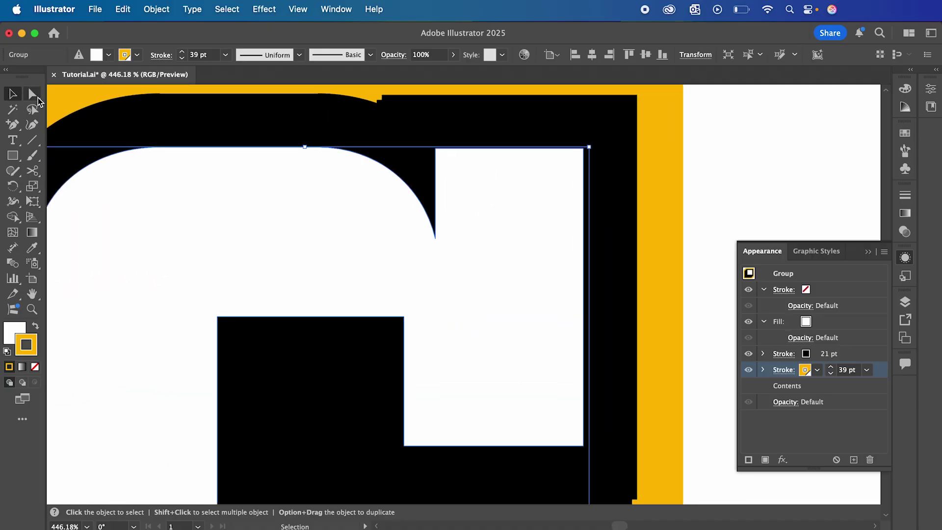
click(35, 97)
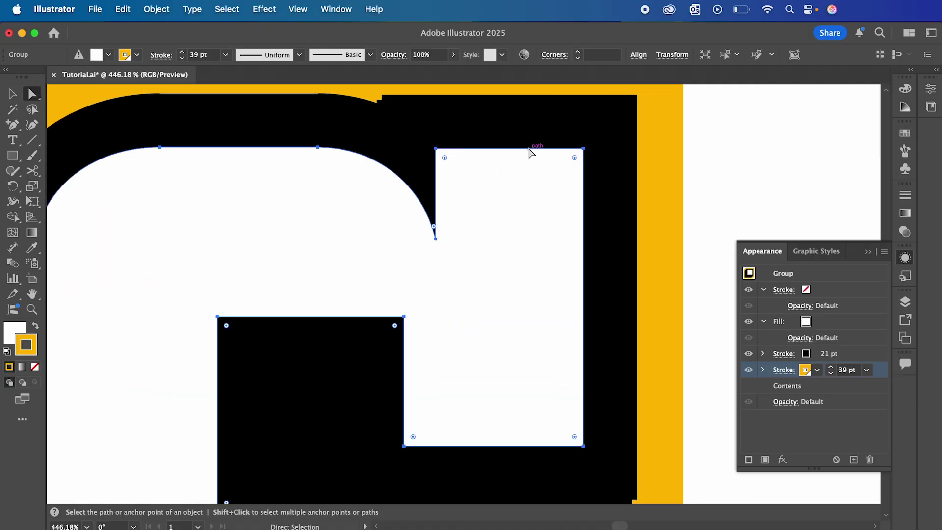
drag(575, 160, 584, 152)
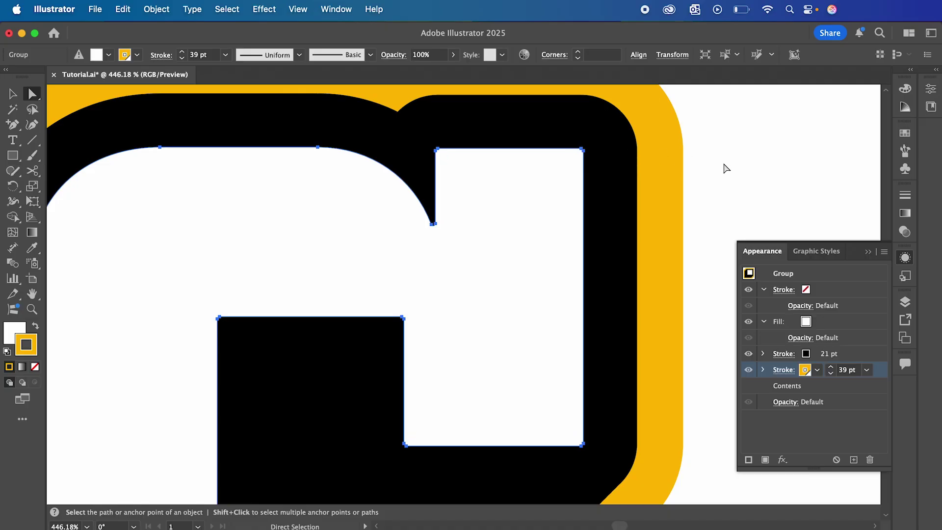
- Review the rounded S, then reselect the whole outlined group with the Selection tool
click(724, 167)
scroll(725, 167, down, 3)
scroll(725, 169, up, 3)
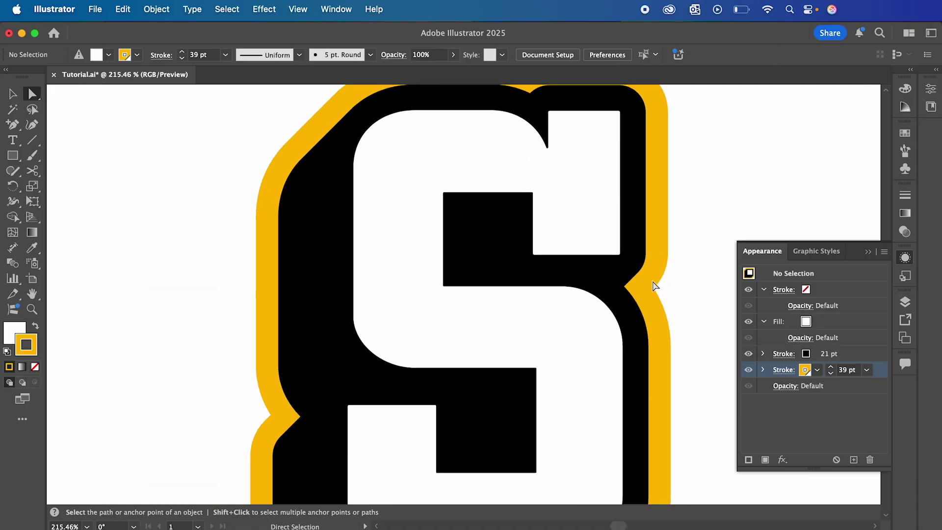
scroll(656, 285, up, 3)
scroll(654, 286, up, 1)
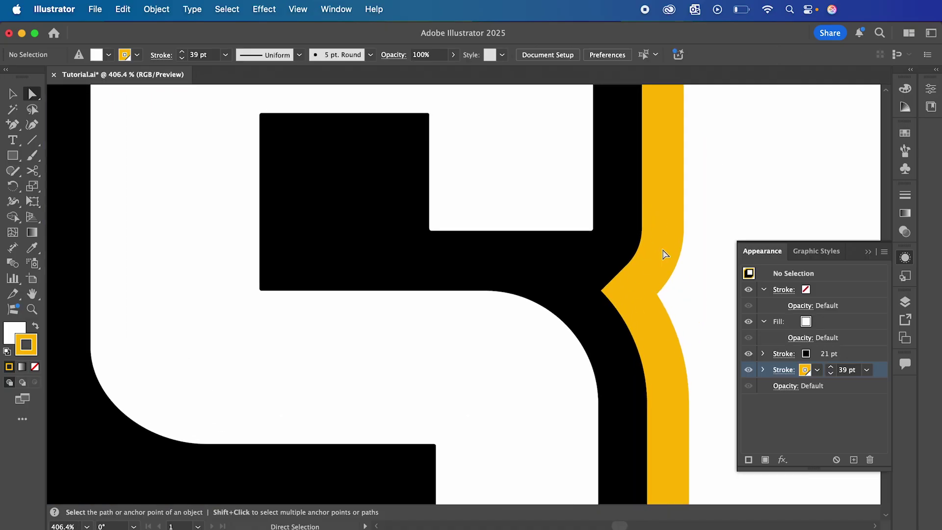
scroll(663, 253, down, 10)
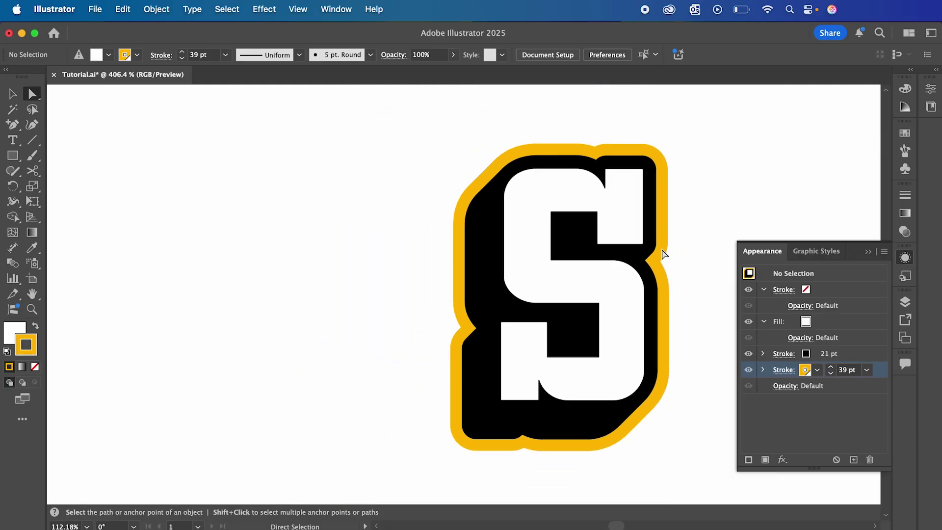
scroll(664, 254, up, 1)
key(v)
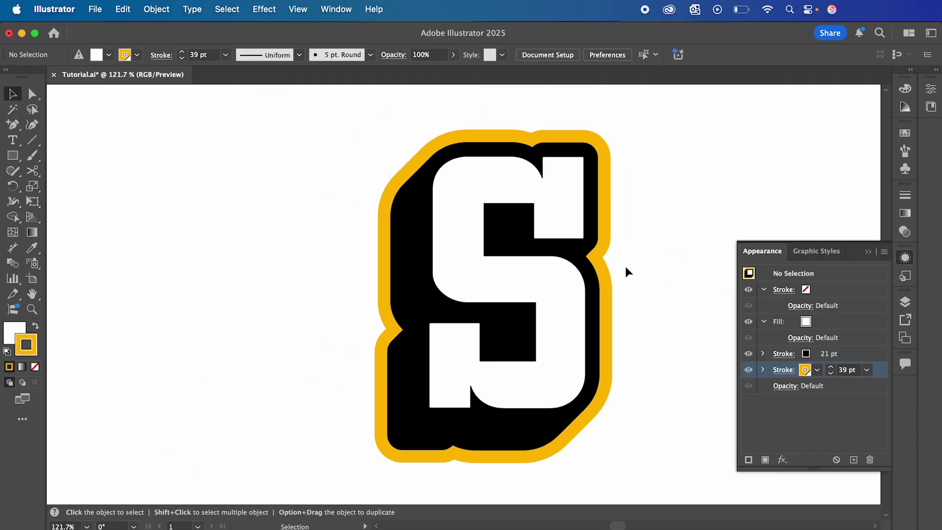
click(543, 311)
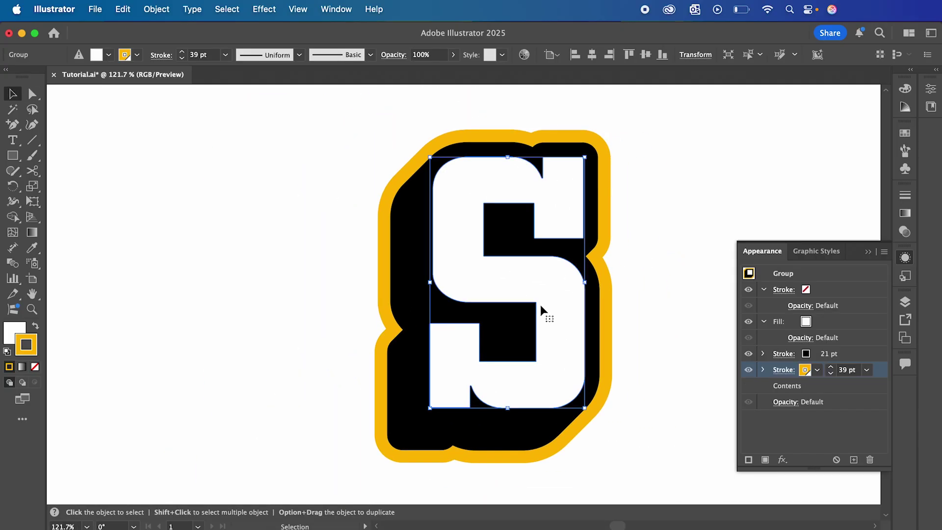
- Copy the outlined S group and show the Beta apps category in Creative Cloud
key(super+c)
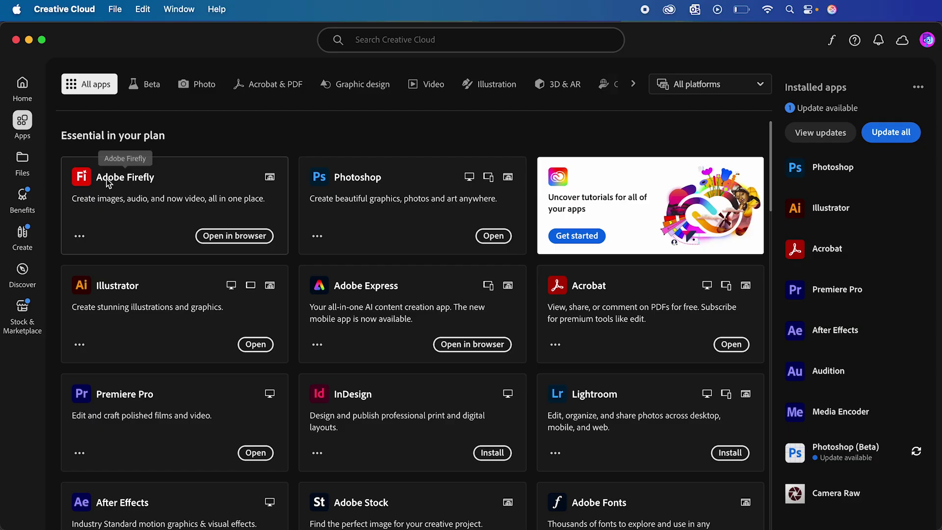
click(153, 93)
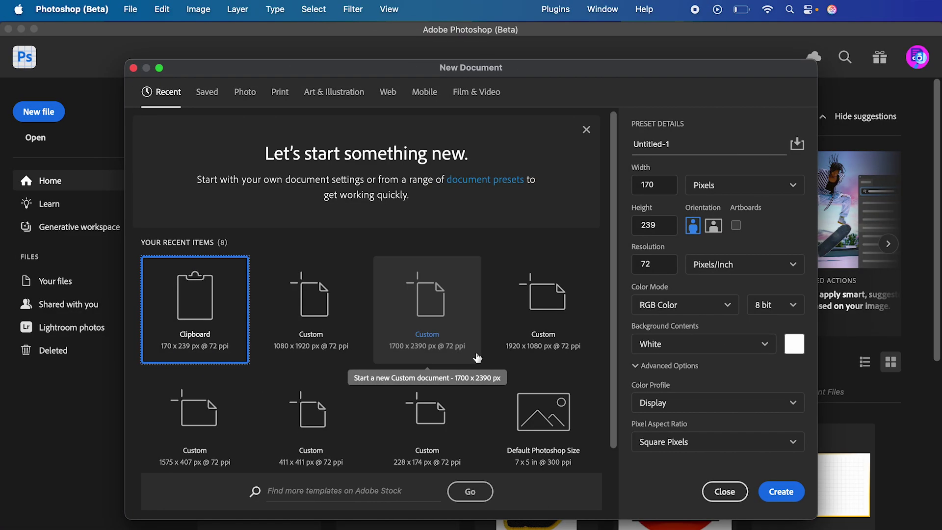
- Create a new Photoshop document 1080 px wide and 1920 px high
click(656, 188)
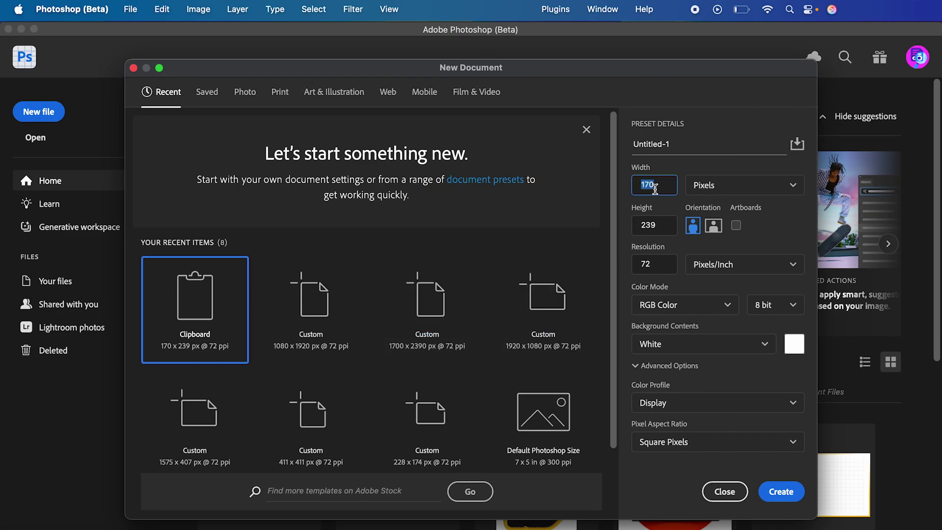
text(1080)
key(Tab)
text(19)
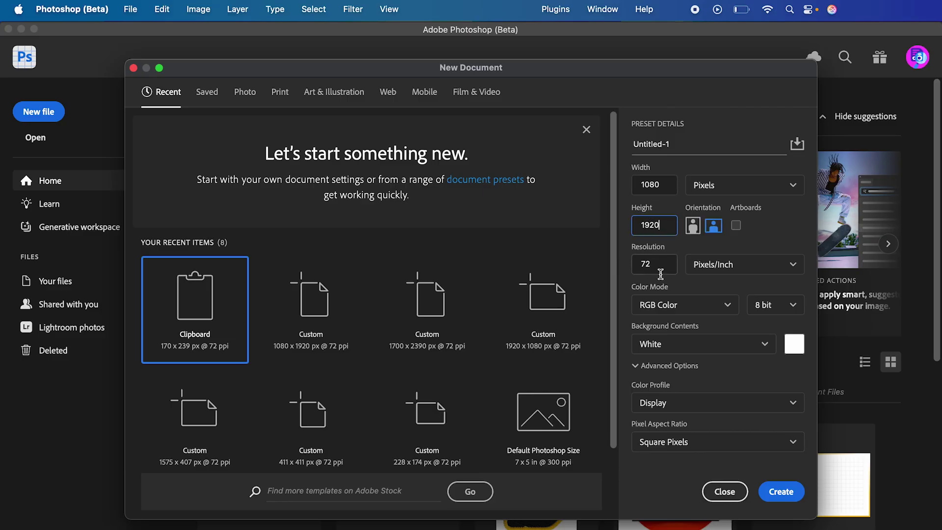
click(780, 490)
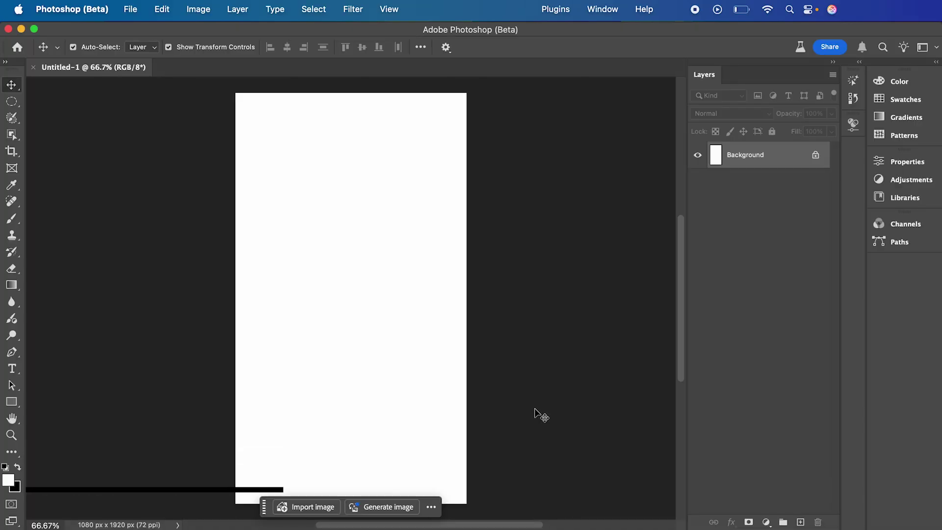
- Paste the S as a Vector Smart Object and scale it to about 982 × 1379 px
key(super+v)
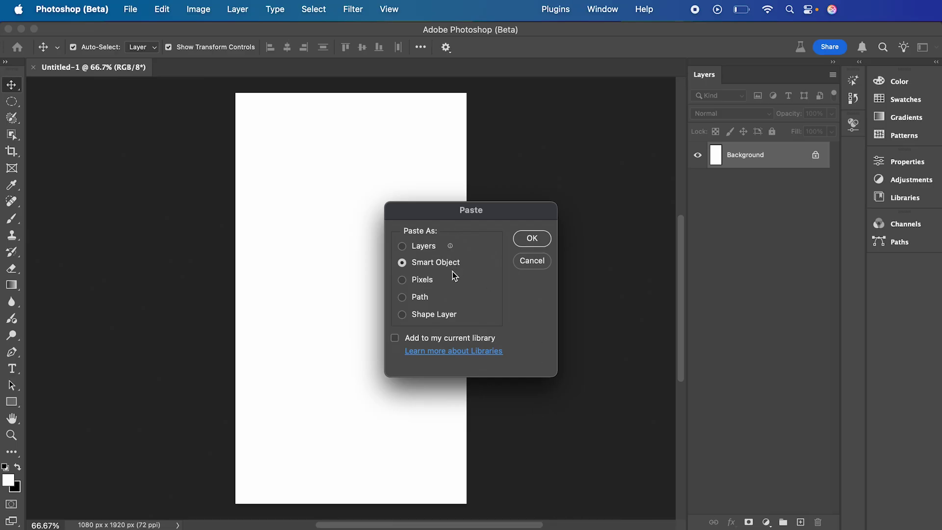
click(532, 239)
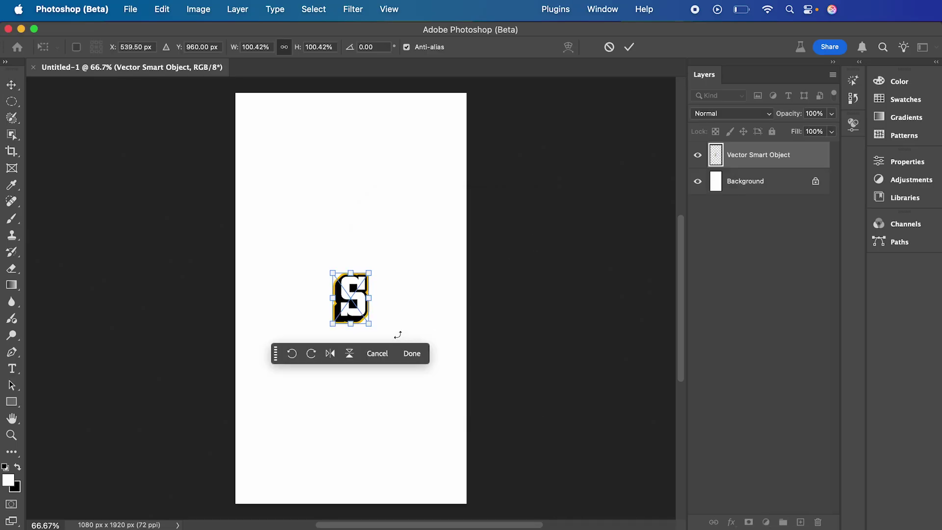
drag(371, 325, 459, 445)
key(Return)
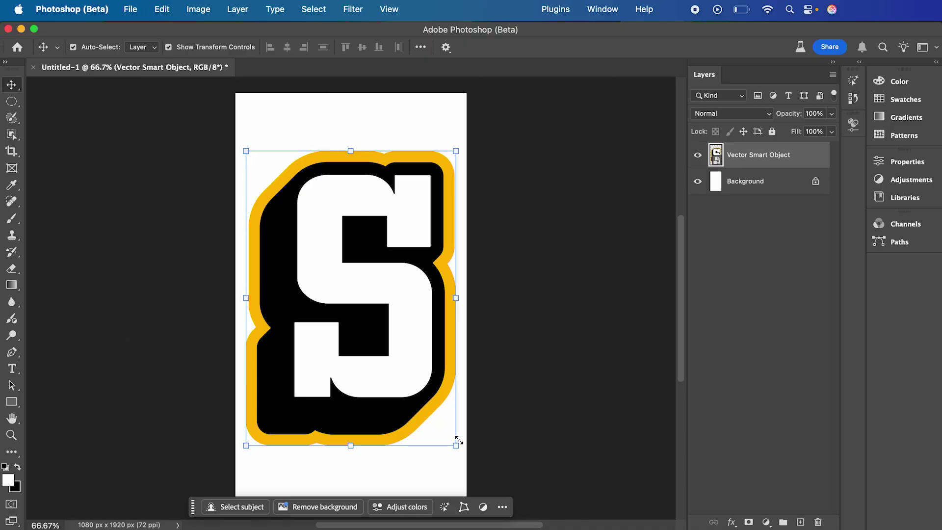
click(353, 9)
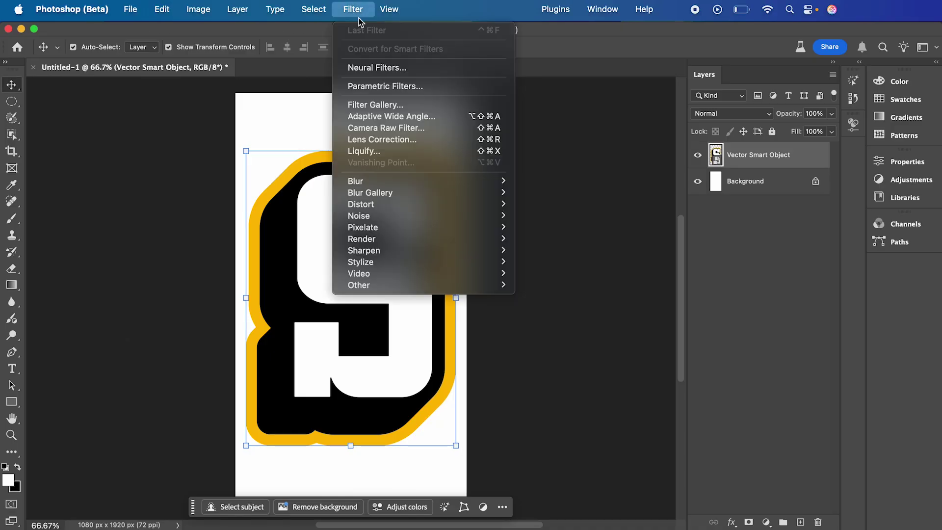
- Apply the Embroidery parametric filter with light angle 139 and 3 thread colours
click(376, 88)
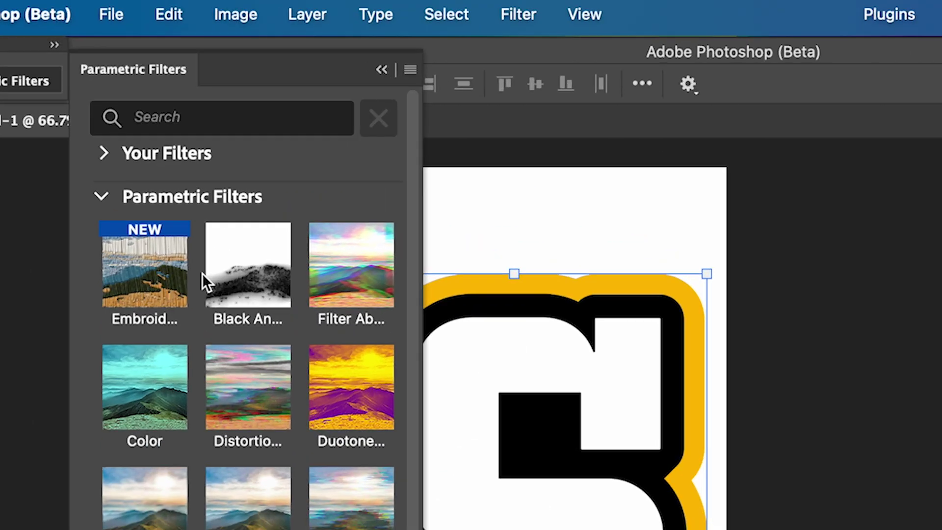
click(152, 269)
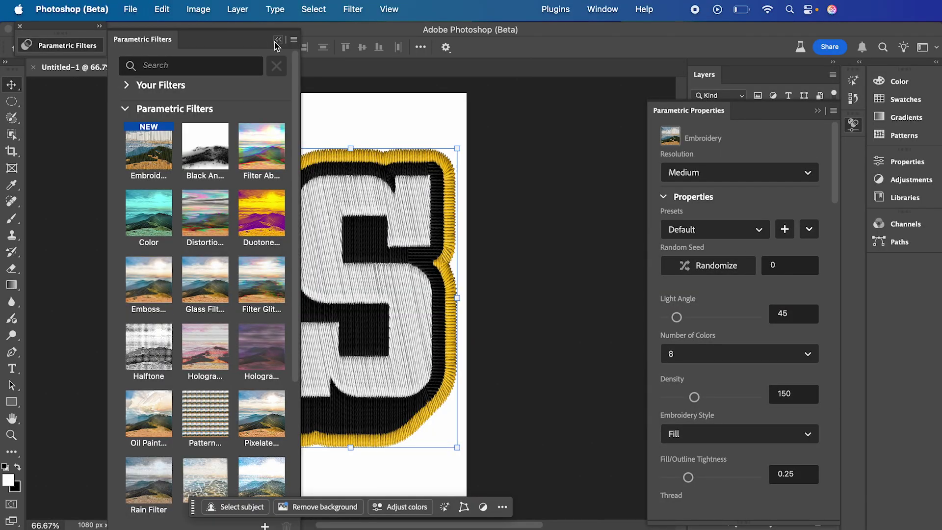
click(379, 69)
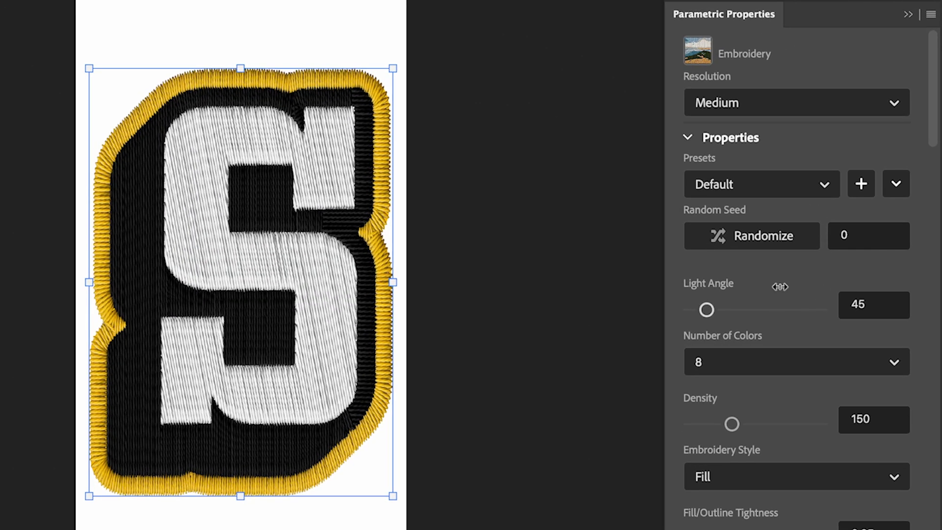
scroll(727, 301, down, 5)
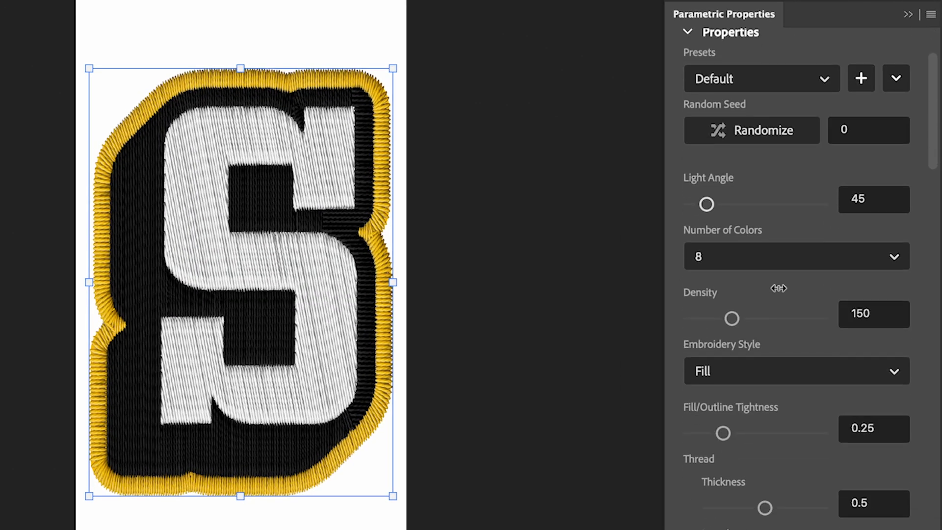
scroll(779, 288, up, 5)
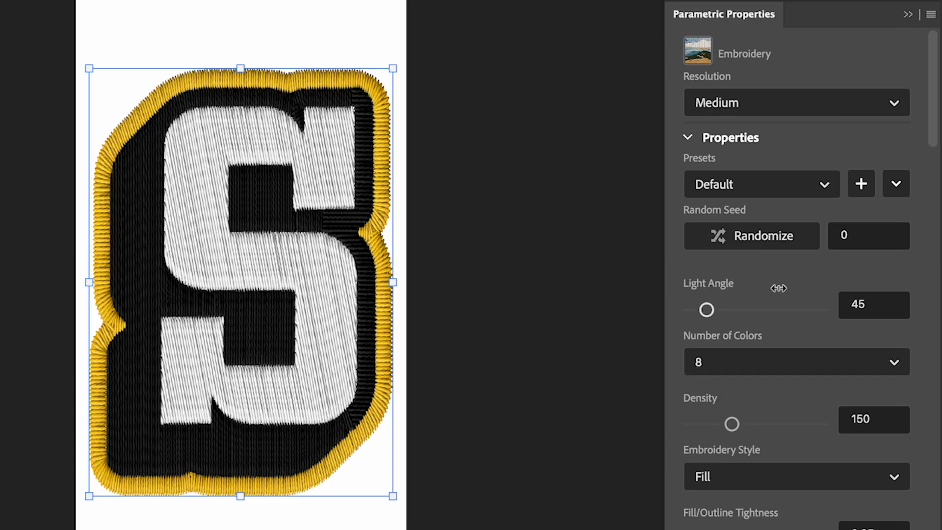
scroll(779, 288, down, 1)
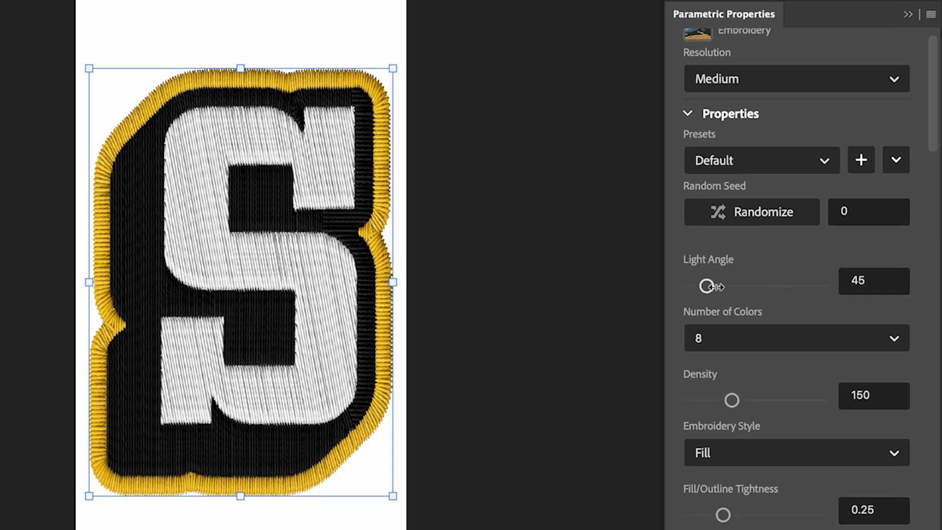
drag(707, 286, 741, 287)
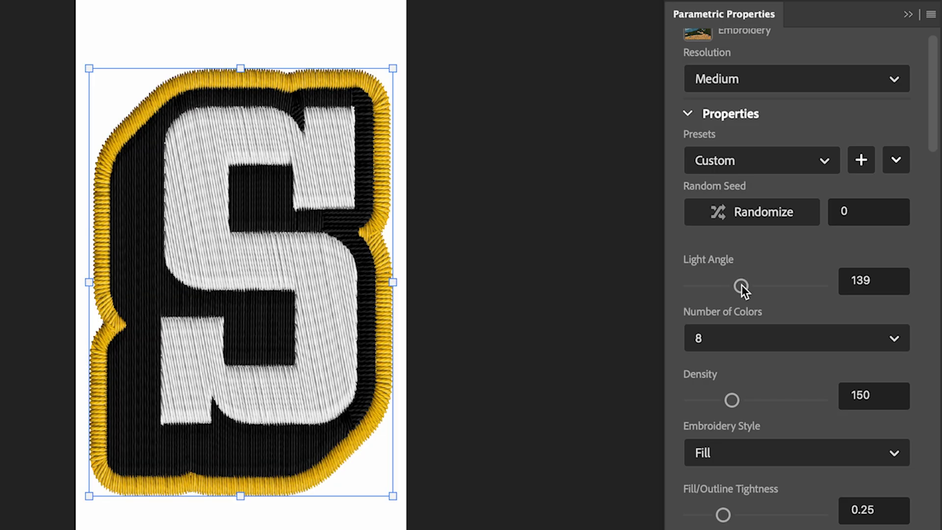
scroll(781, 282, down, 3)
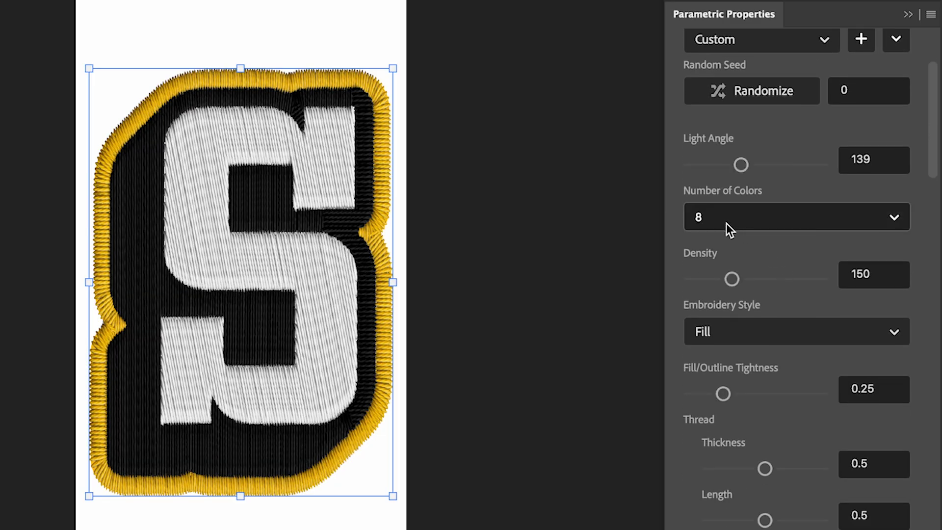
click(740, 222)
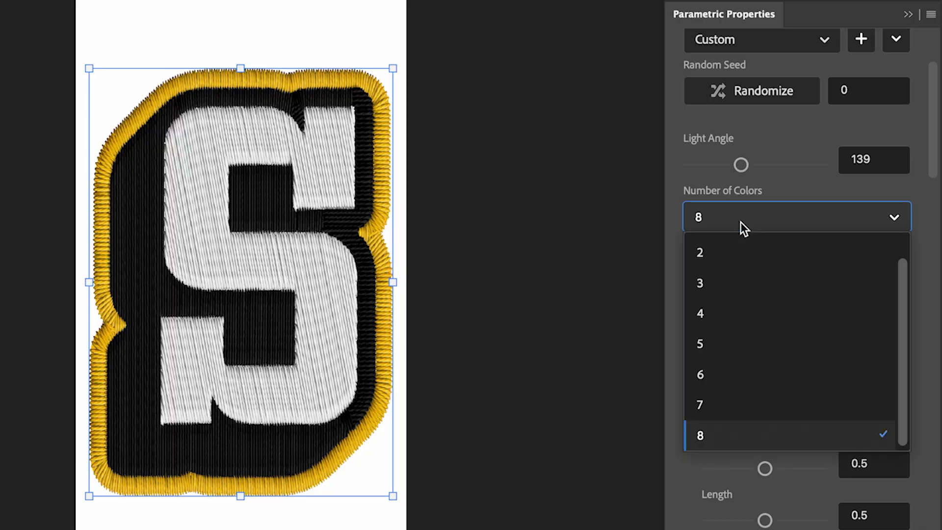
click(724, 278)
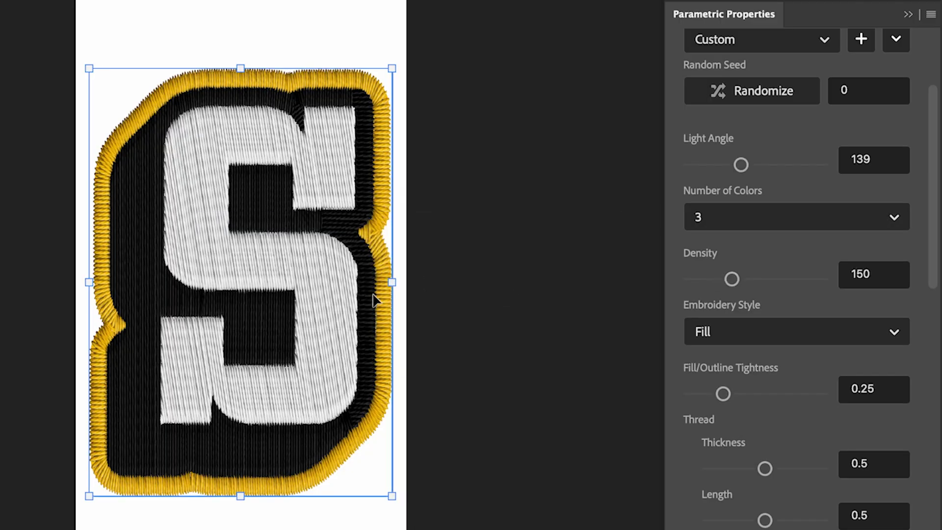
- Try the Fill/Outline, Outline and Topstitch embroidery styles, then settle on Fill
scroll(781, 259, down, 3)
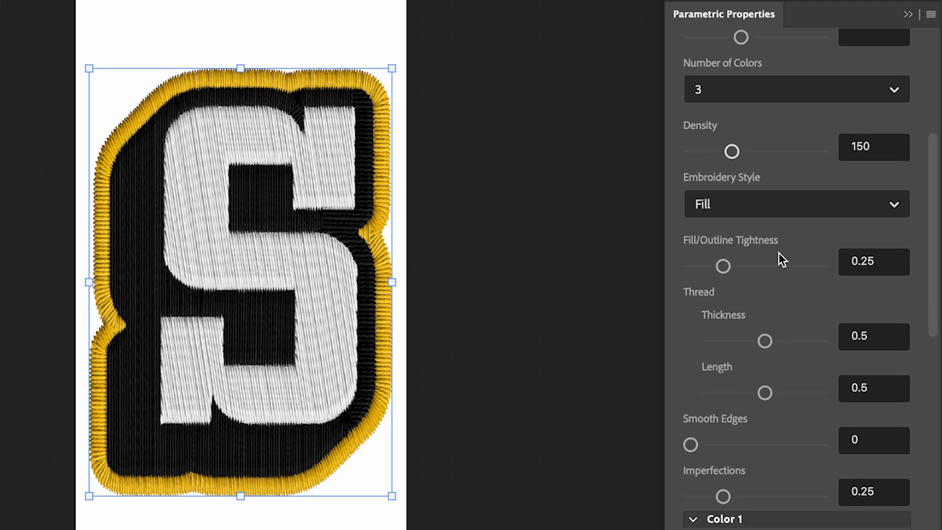
click(747, 208)
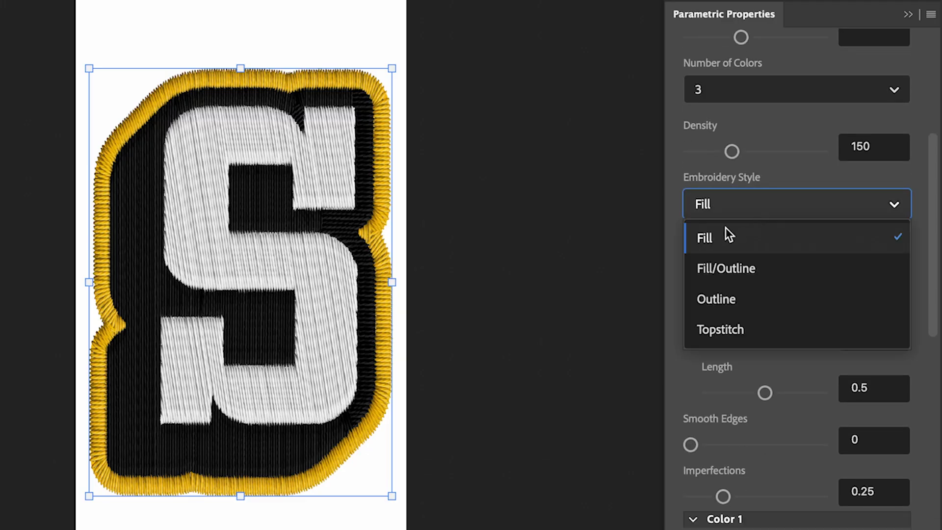
click(743, 267)
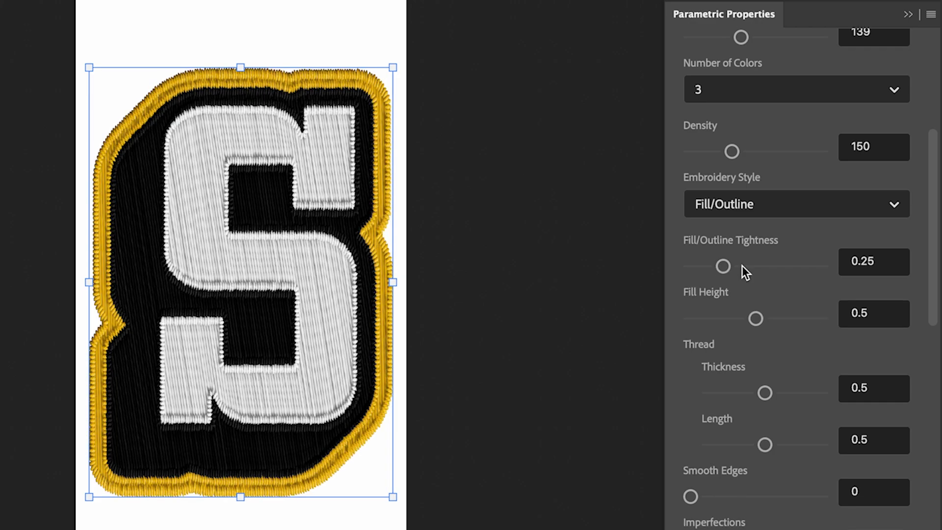
click(752, 210)
click(739, 298)
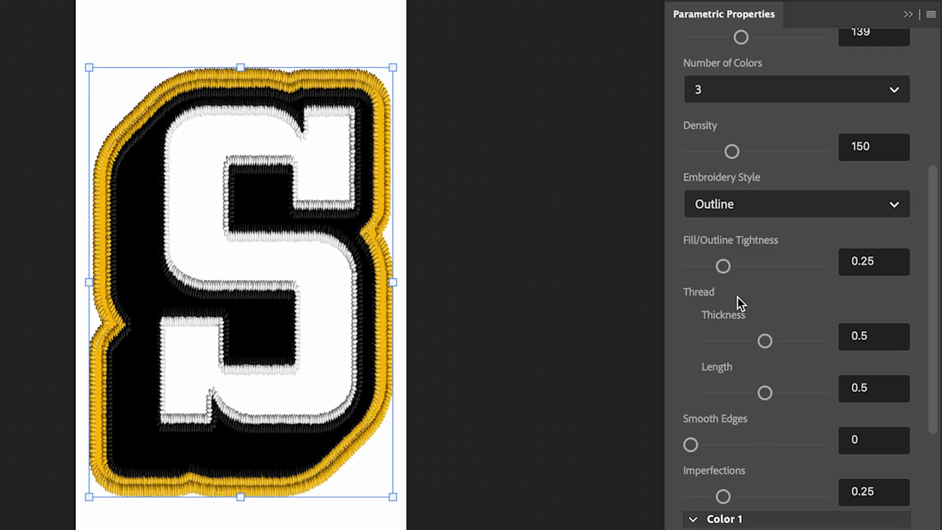
click(755, 208)
click(728, 328)
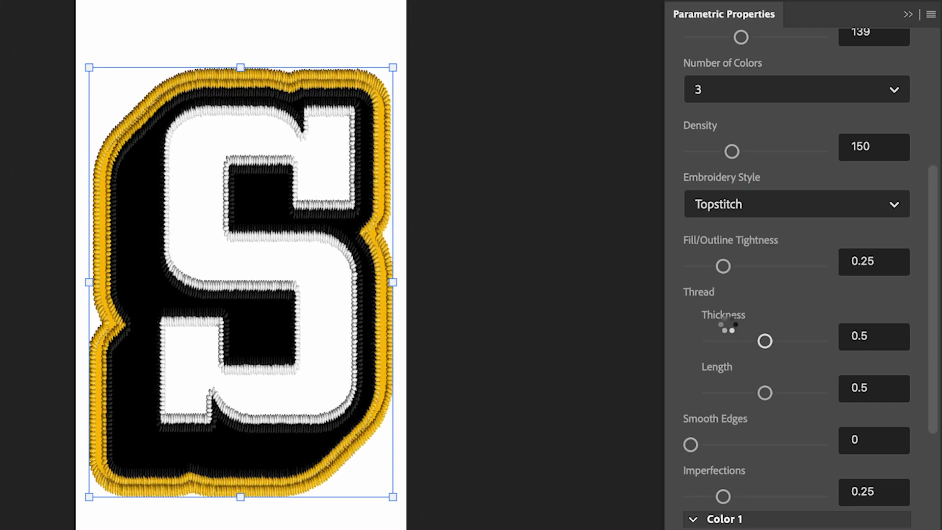
click(749, 205)
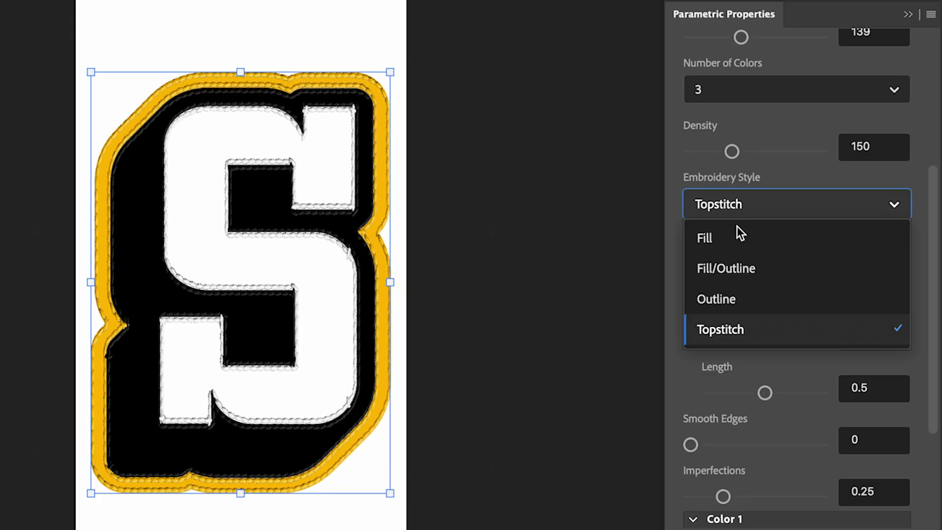
click(723, 239)
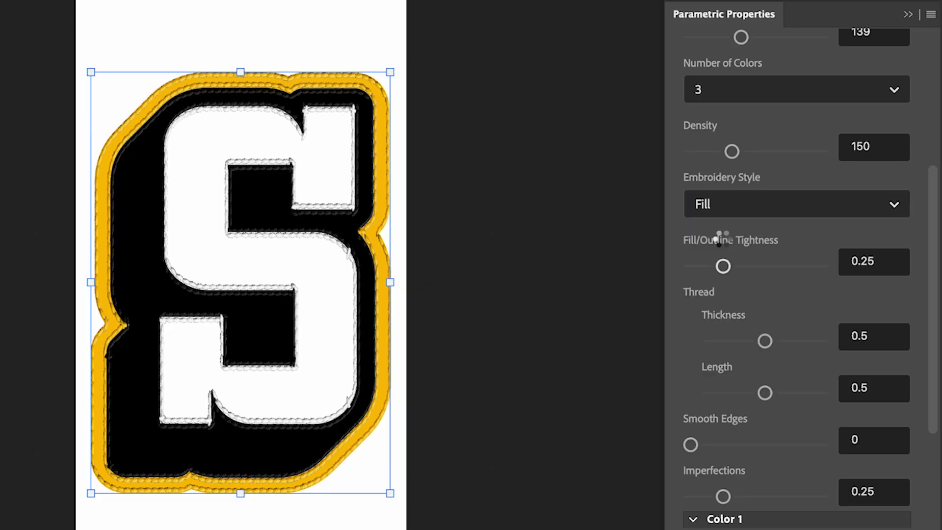
scroll(778, 246, down, 2)
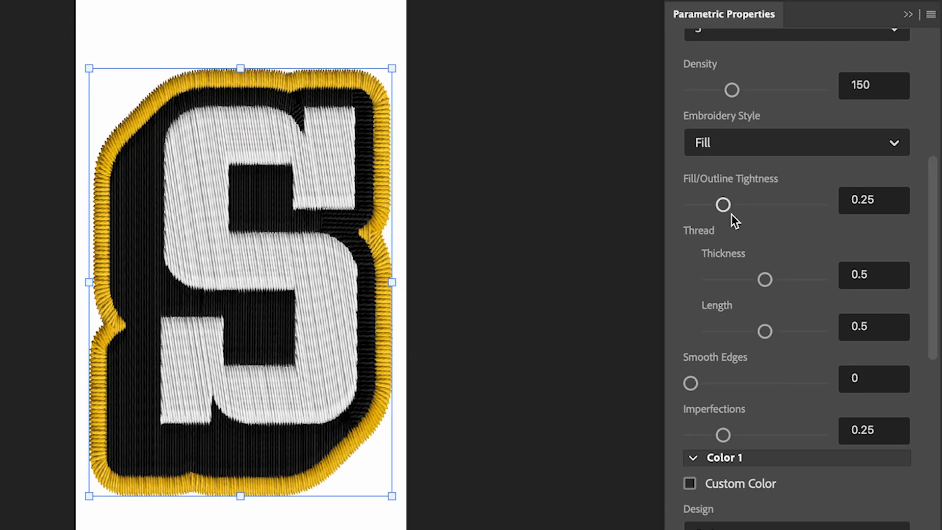
- Set thread thickness to 0.45, keeping tightness at 0.25 and thread length at 0.5
mouse_move(724, 207)
mouse_down()
mouse_move(744, 204)
mouse_move(725, 206)
mouse_up()
scroll(780, 234, down, 3)
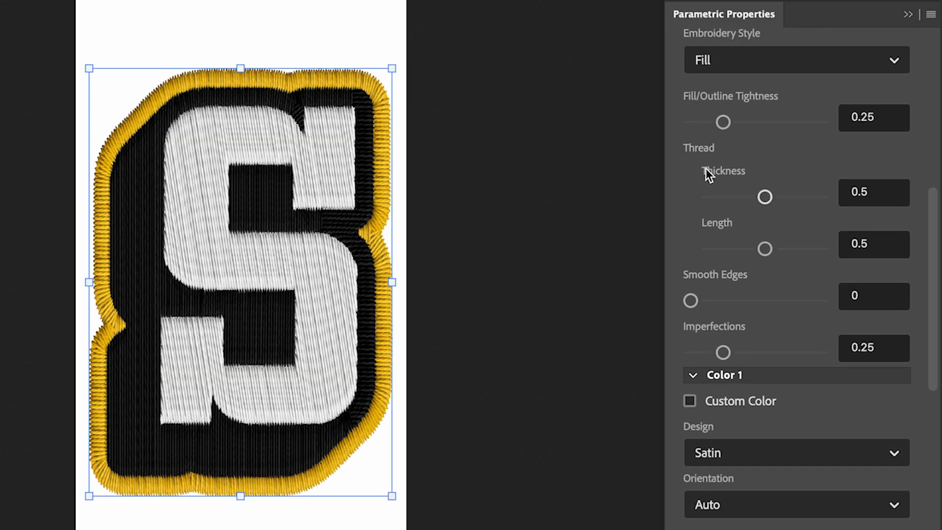
drag(765, 197, 781, 195)
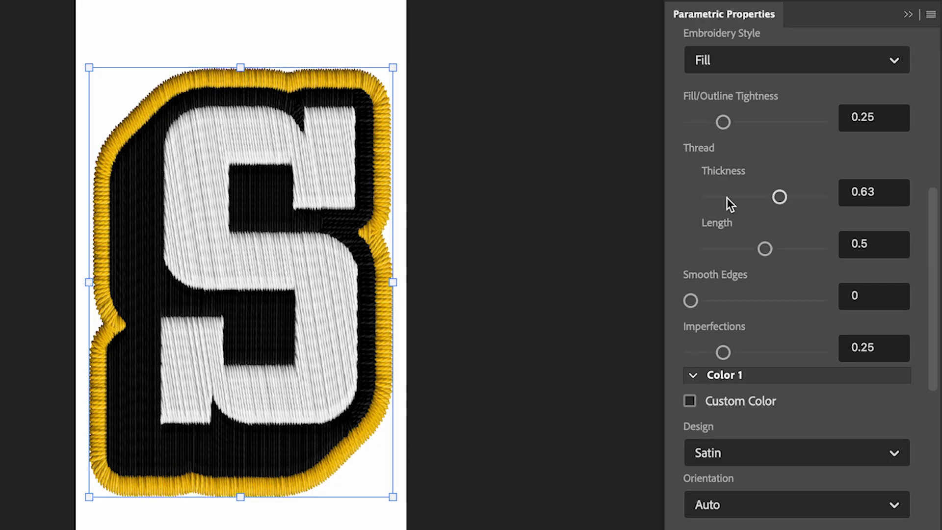
click(816, 198)
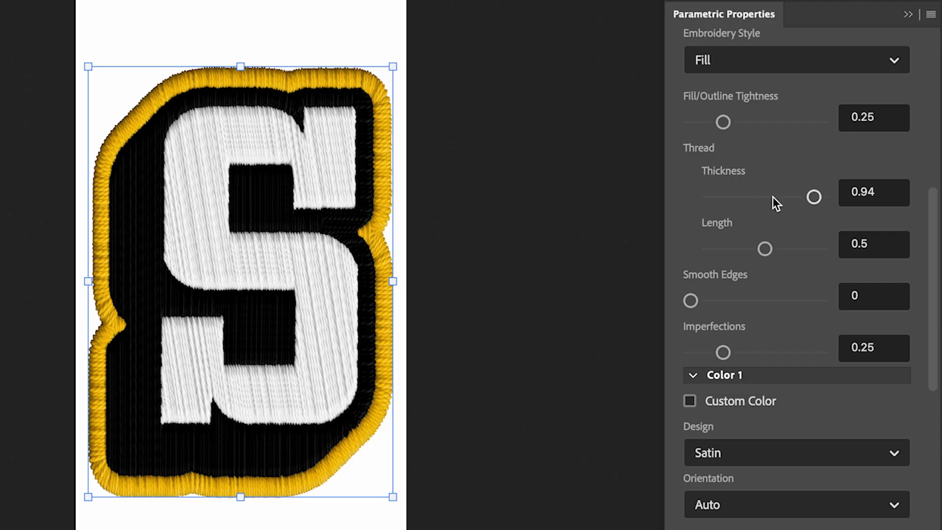
click(756, 198)
mouse_move(756, 196)
mouse_down()
mouse_move(745, 196)
mouse_move(760, 196)
mouse_up()
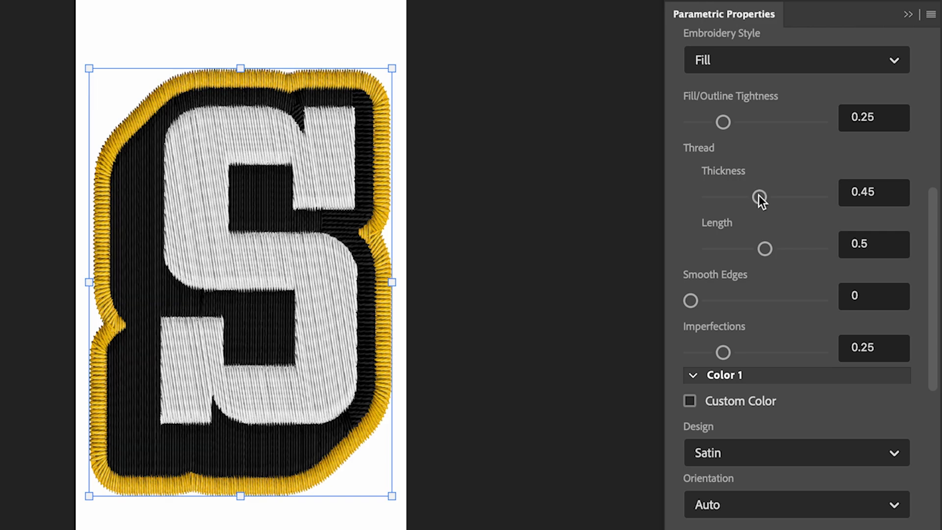
mouse_move(767, 252)
mouse_down()
mouse_move(781, 250)
mouse_move(766, 247)
mouse_up()
- Test Imperfections at 0.83, then settle it at 0.29 for neat stitching
scroll(774, 276, down, 3)
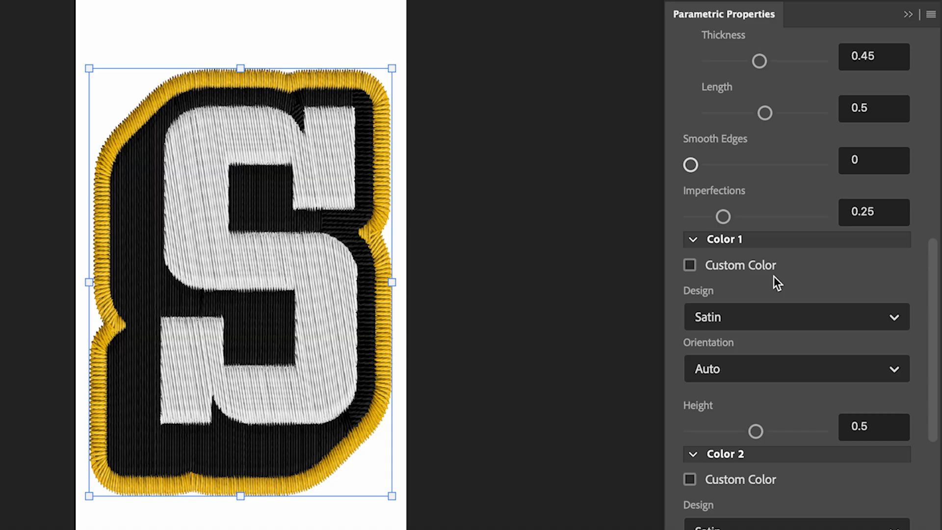
drag(727, 219, 803, 219)
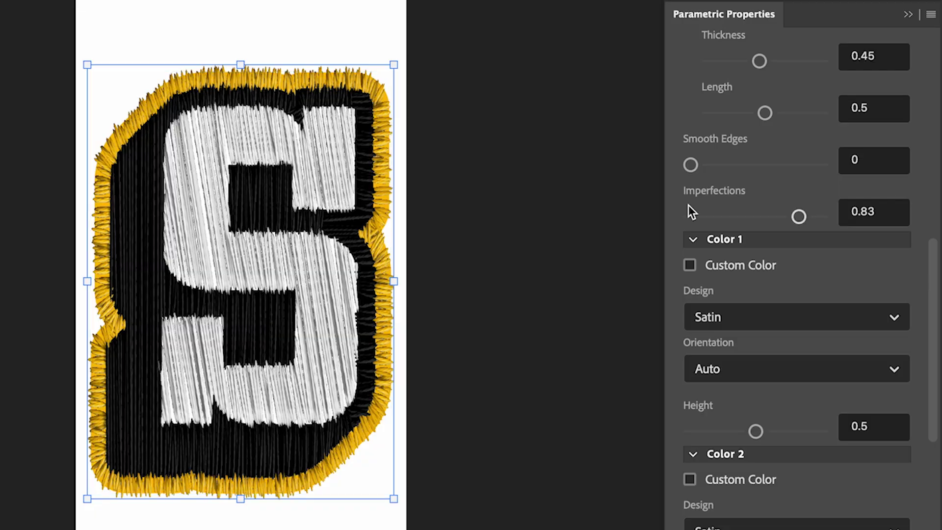
drag(742, 216, 729, 216)
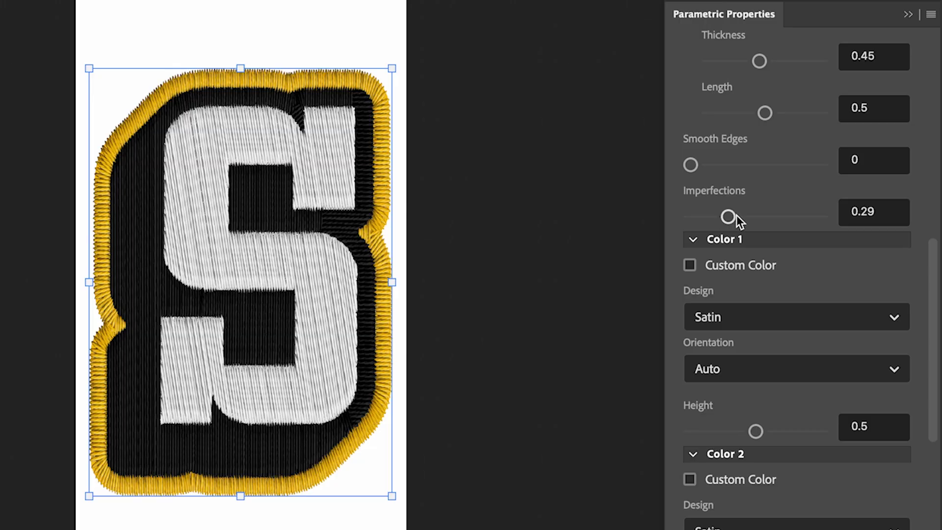
scroll(776, 226, down, 3)
scroll(775, 226, down, 1)
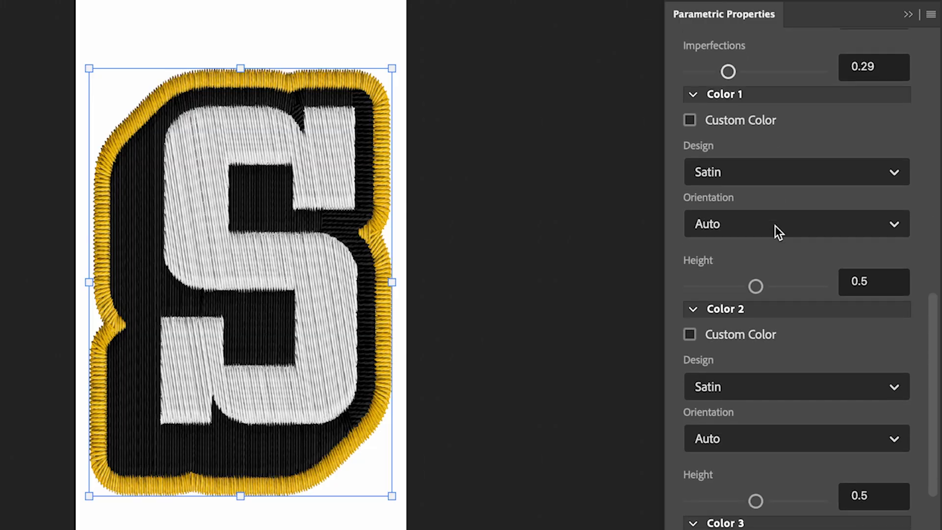
scroll(774, 229, down, 4)
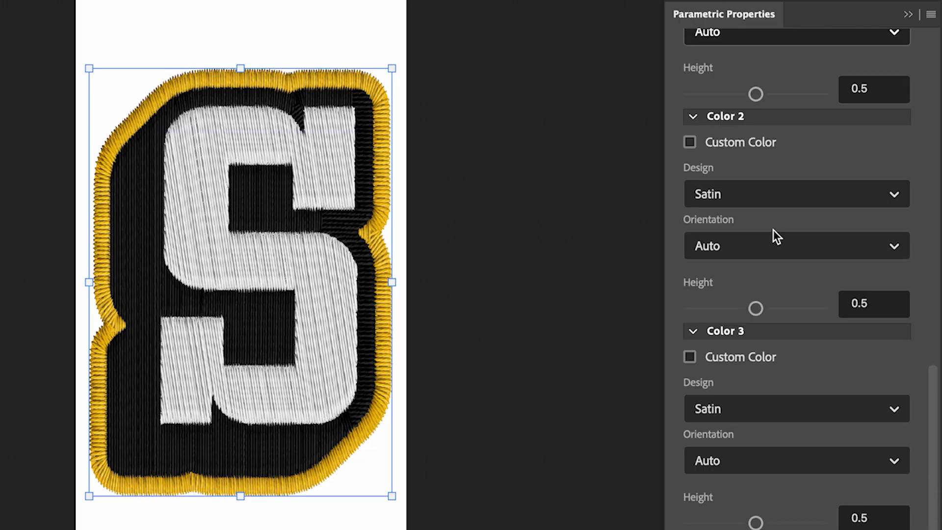
scroll(773, 230, up, 5)
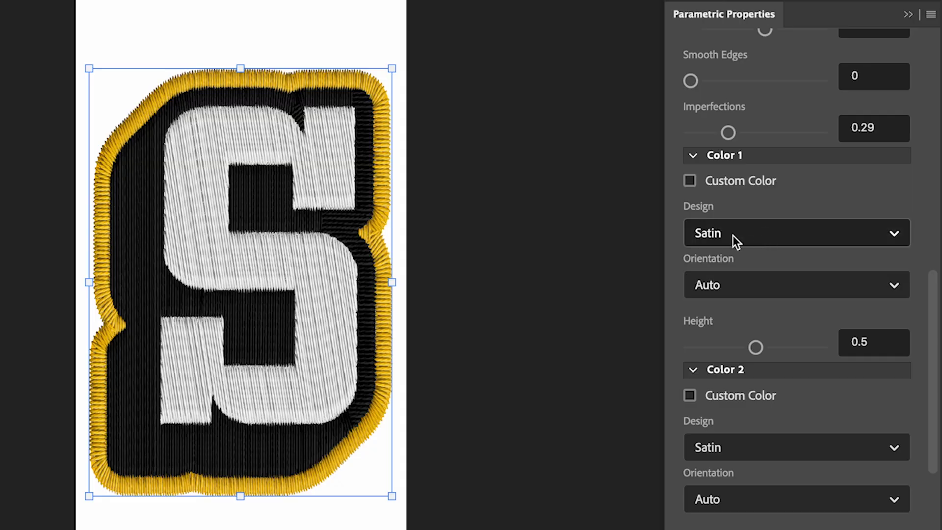
click(747, 234)
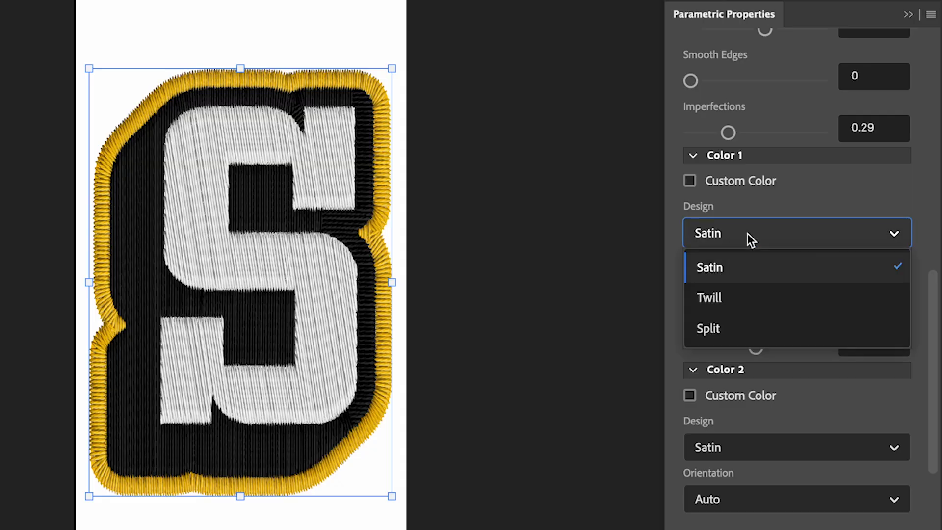
click(732, 298)
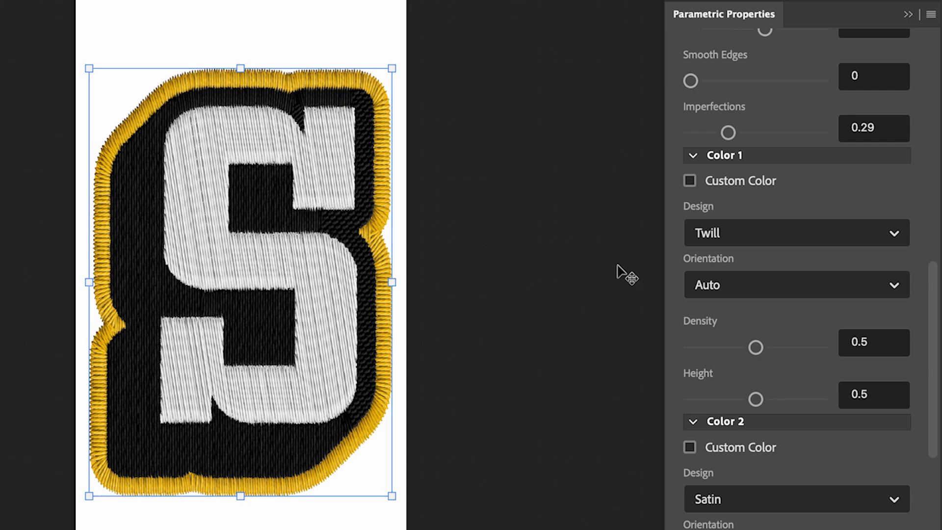
scroll(723, 379, down, 2)
click(726, 441)
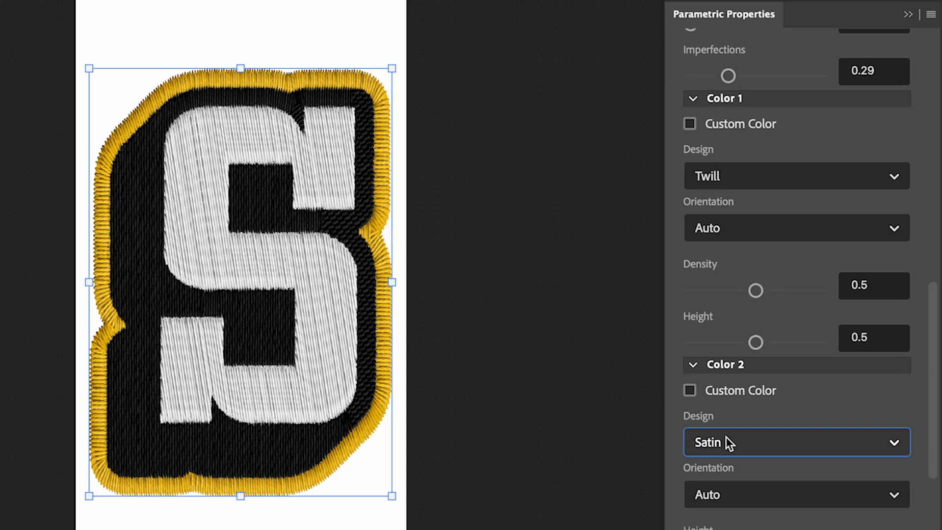
click(722, 506)
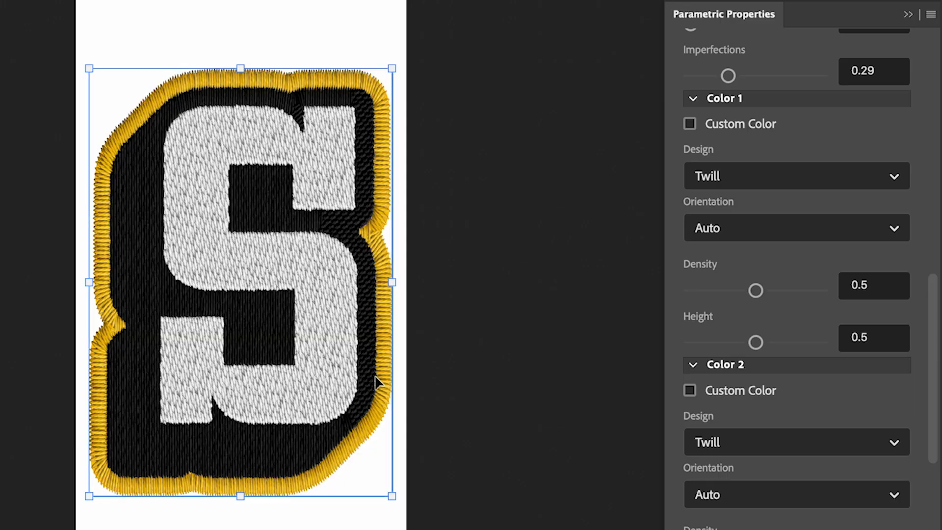
click(726, 441)
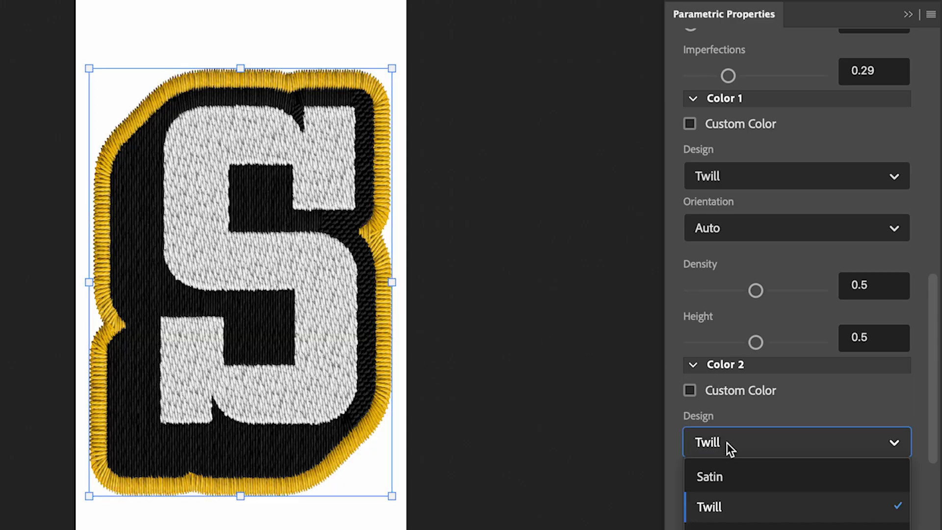
click(725, 474)
click(740, 178)
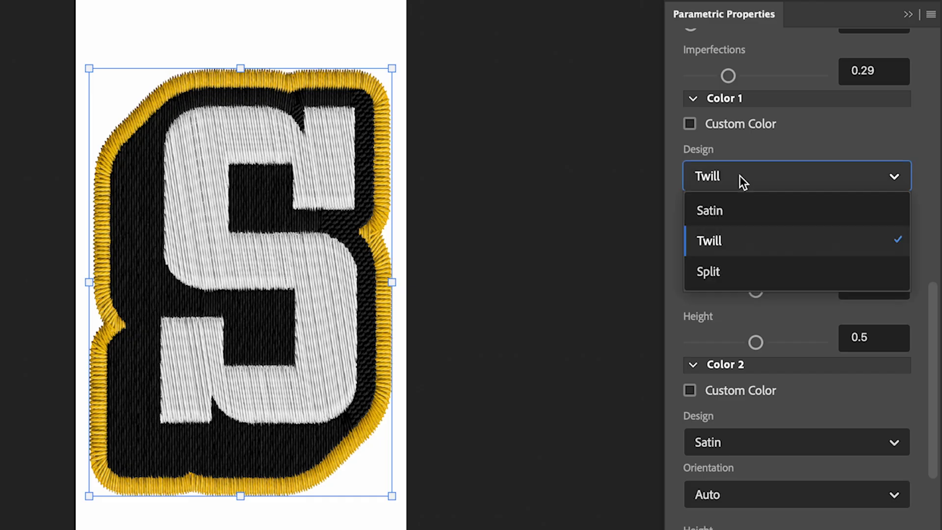
click(738, 210)
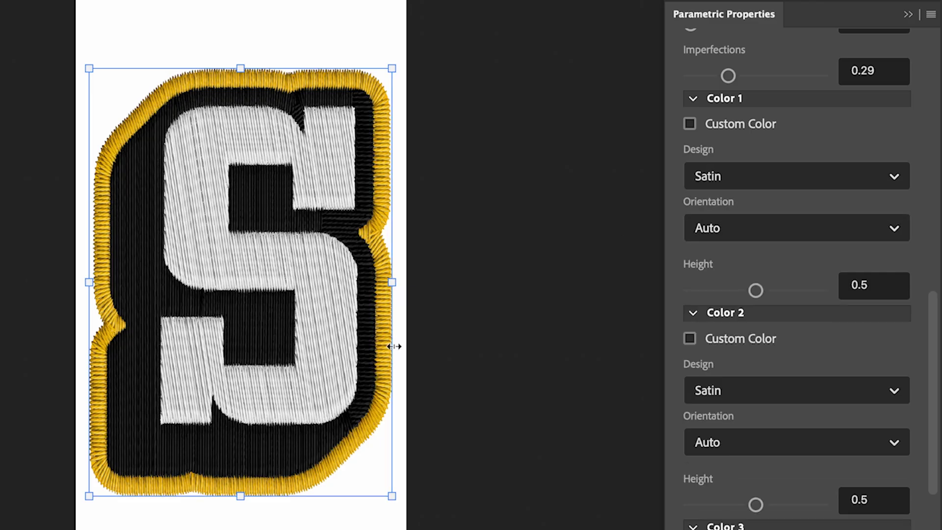
- Create a new embroidery preset named 'Preset 1' from the current settings
scroll(780, 213, up, 4)
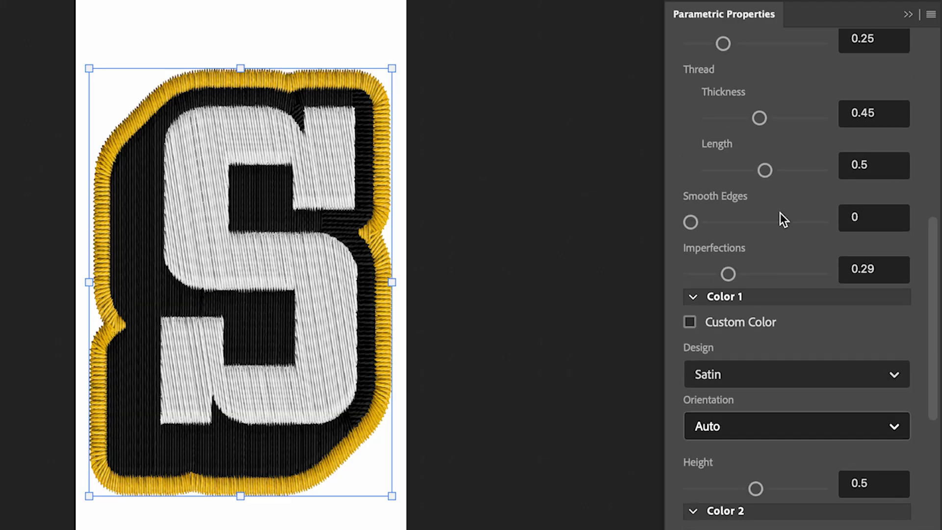
scroll(781, 213, up, 8)
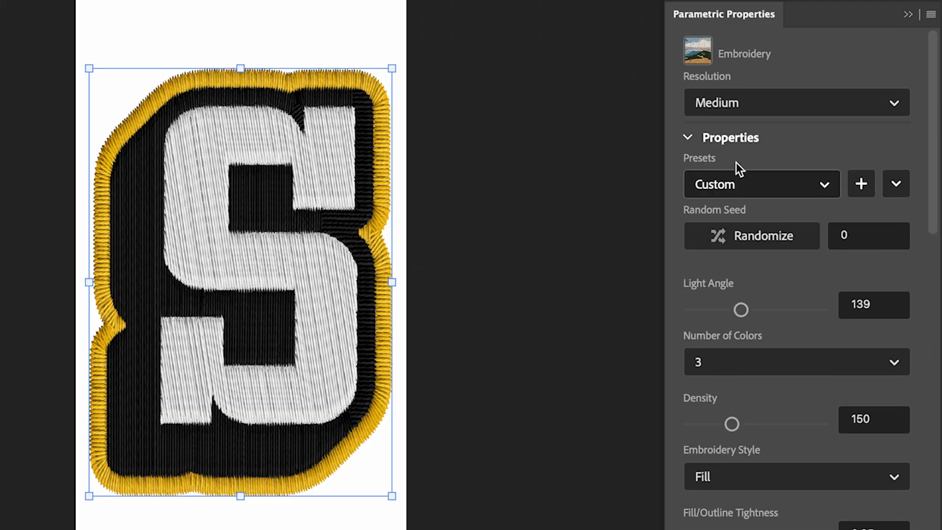
click(861, 185)
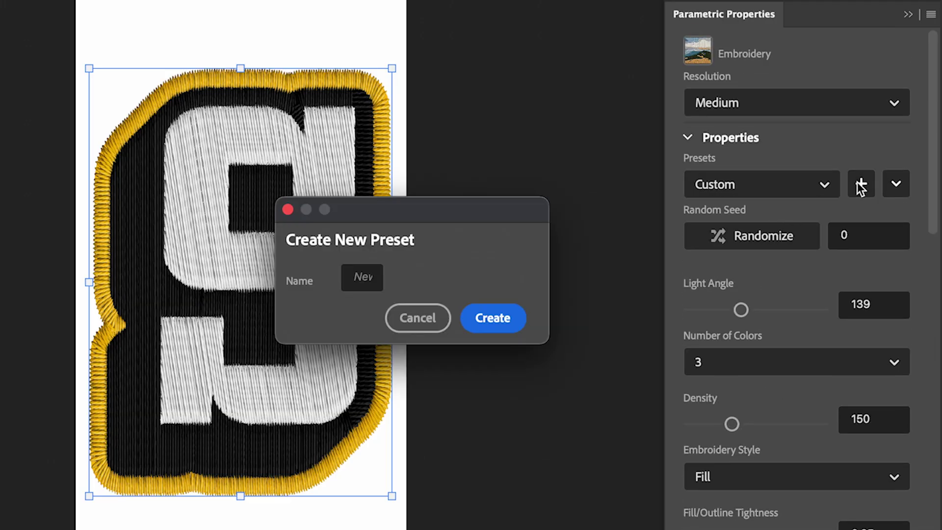
click(367, 278)
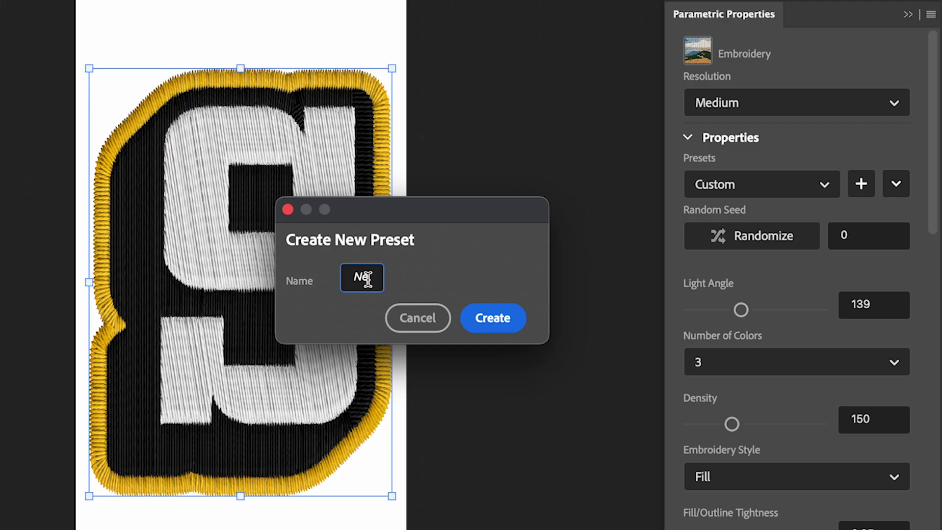
text(Preset 1)
click(482, 322)
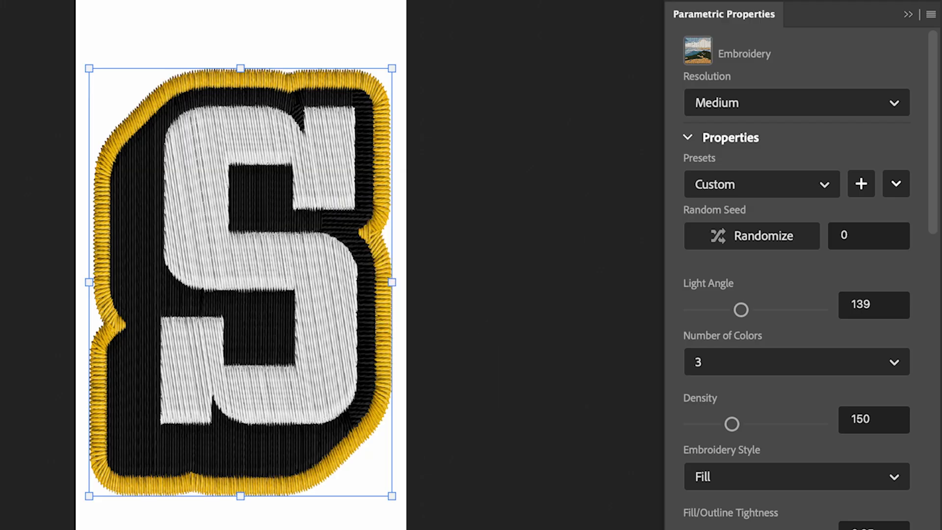